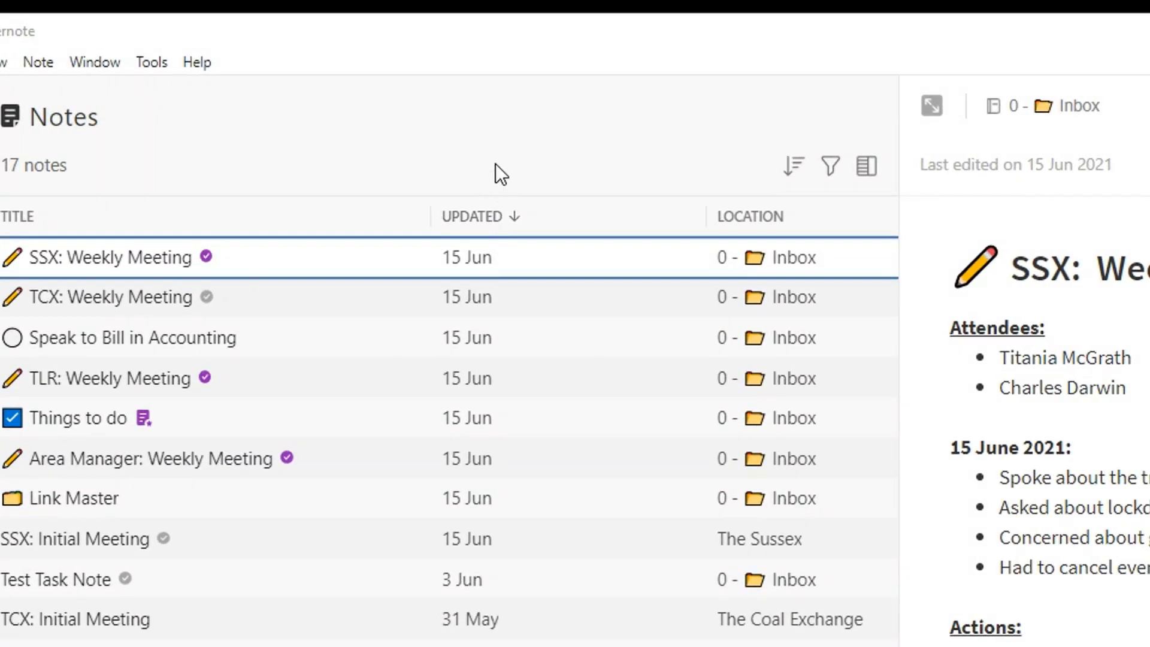
# Connect the desktop's Evernote Importer folder as an automatic import folder.
pyautogui.click(149, 68)
pyautogui.moveTo(205, 128)
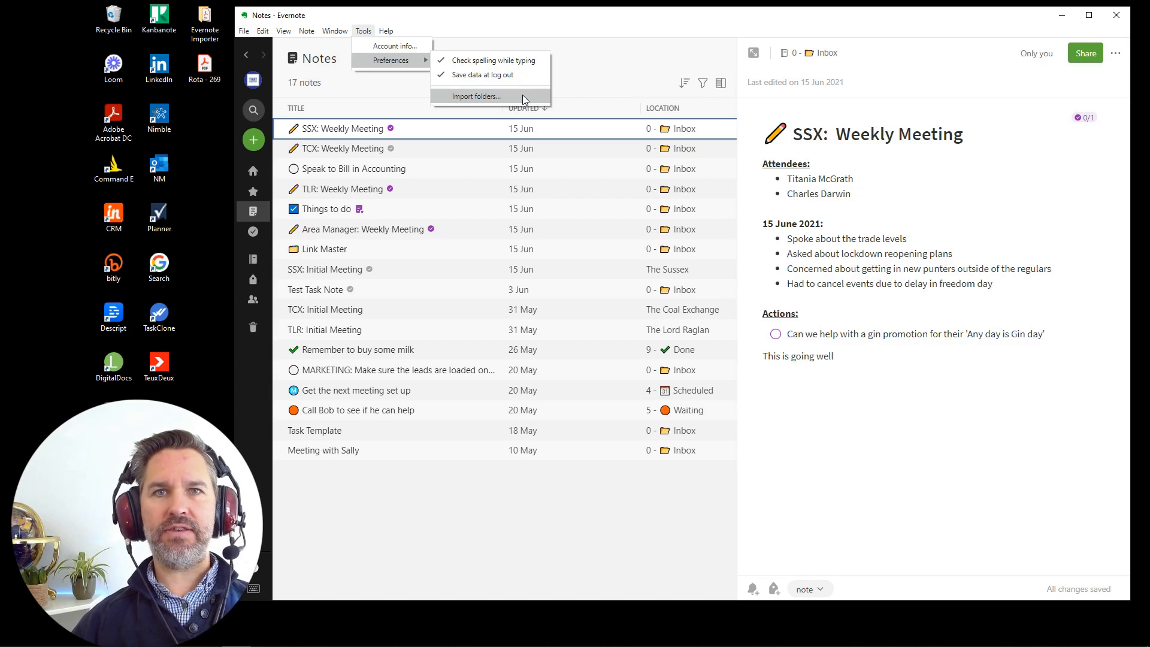
pyautogui.click(486, 96)
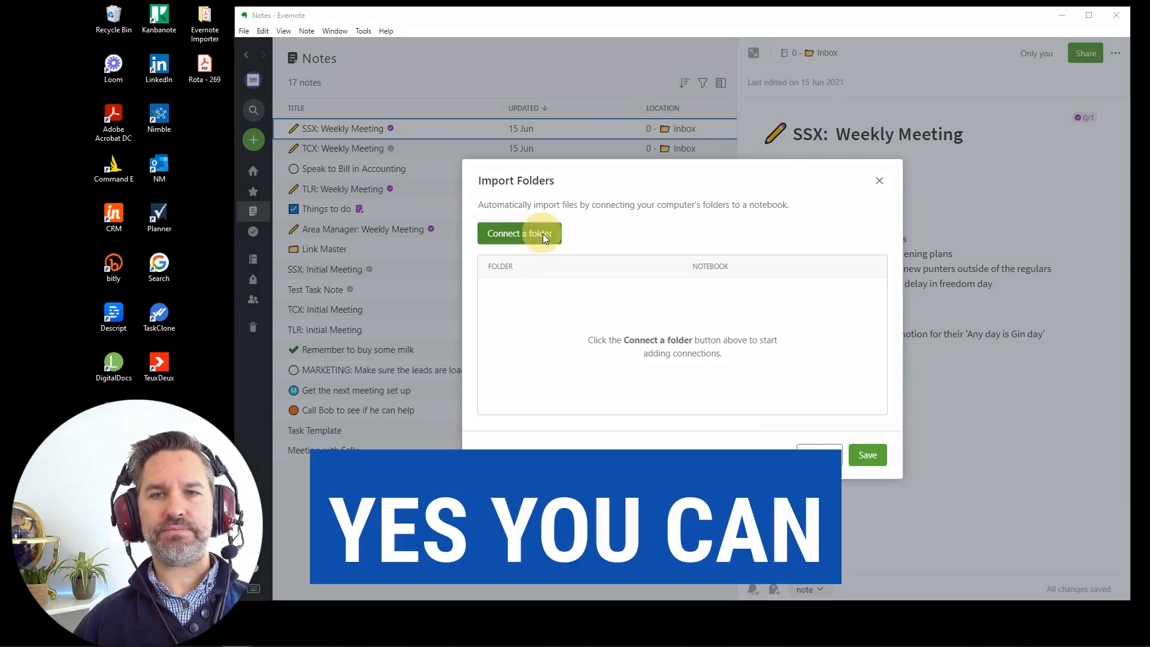
pyautogui.click(544, 234)
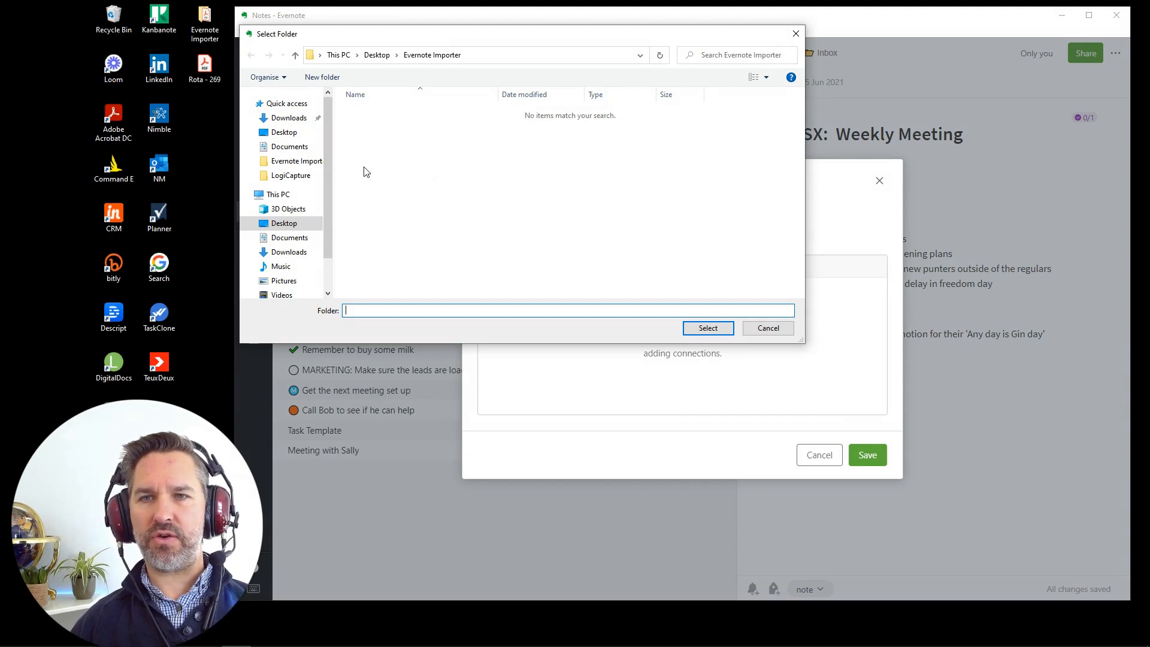
pyautogui.click(271, 163)
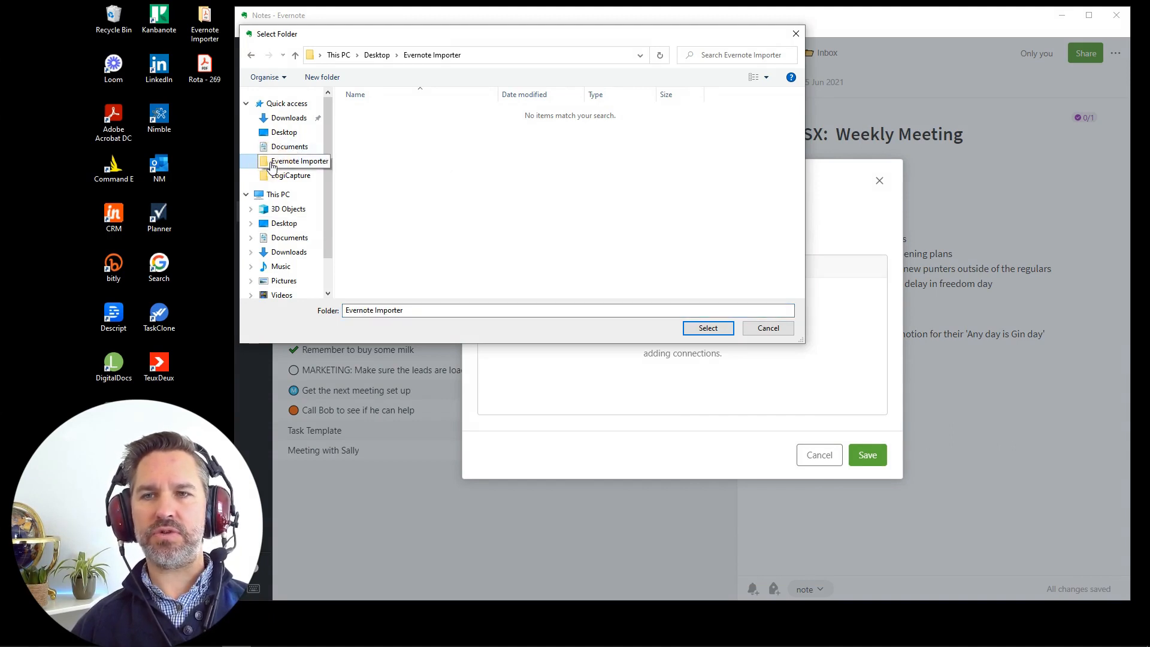
pyautogui.click(730, 328)
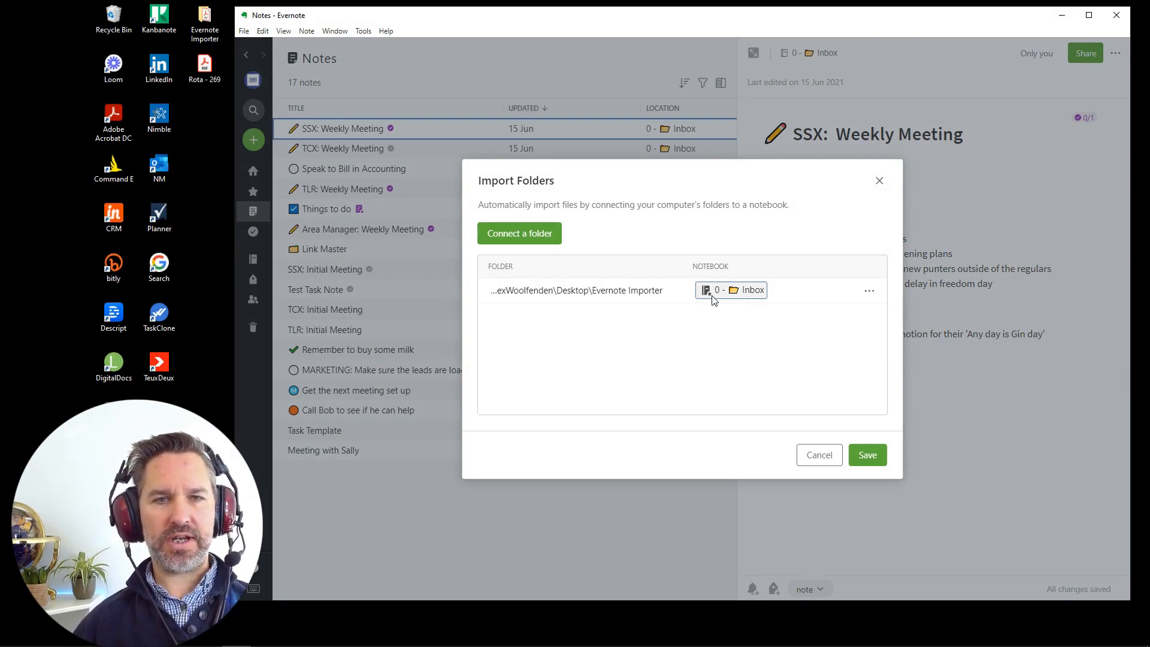
# Review the available destination notebooks for the connected folder and choose 0 - Inbox.
pyautogui.click(746, 291)
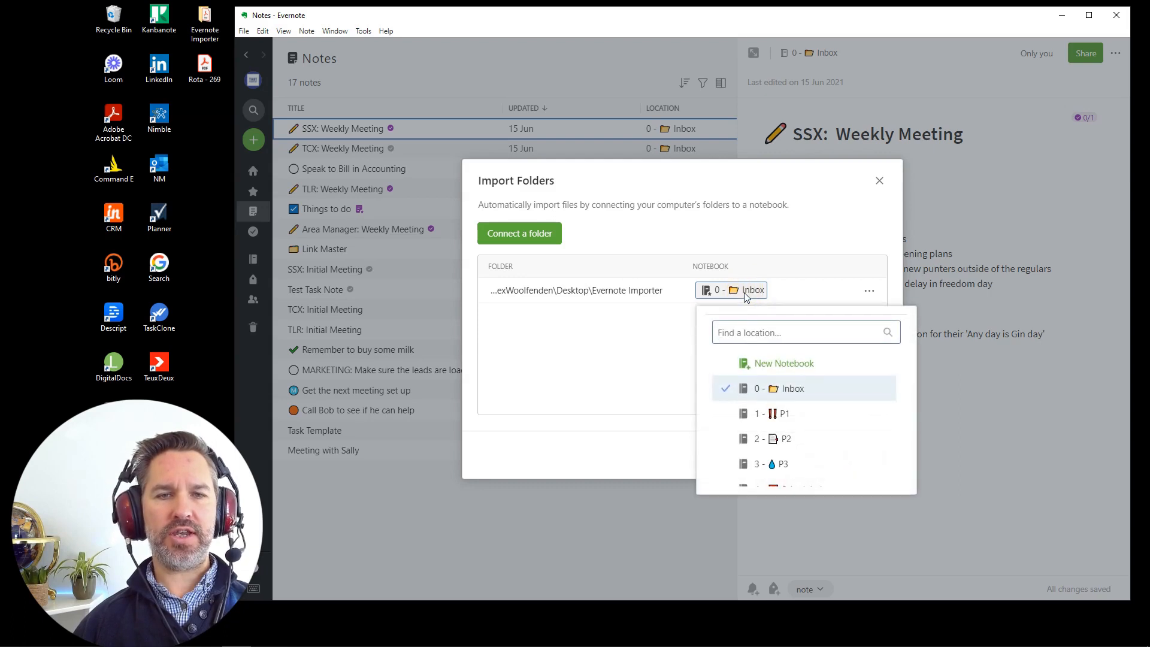
pyautogui.scroll(-5, 802, 422)
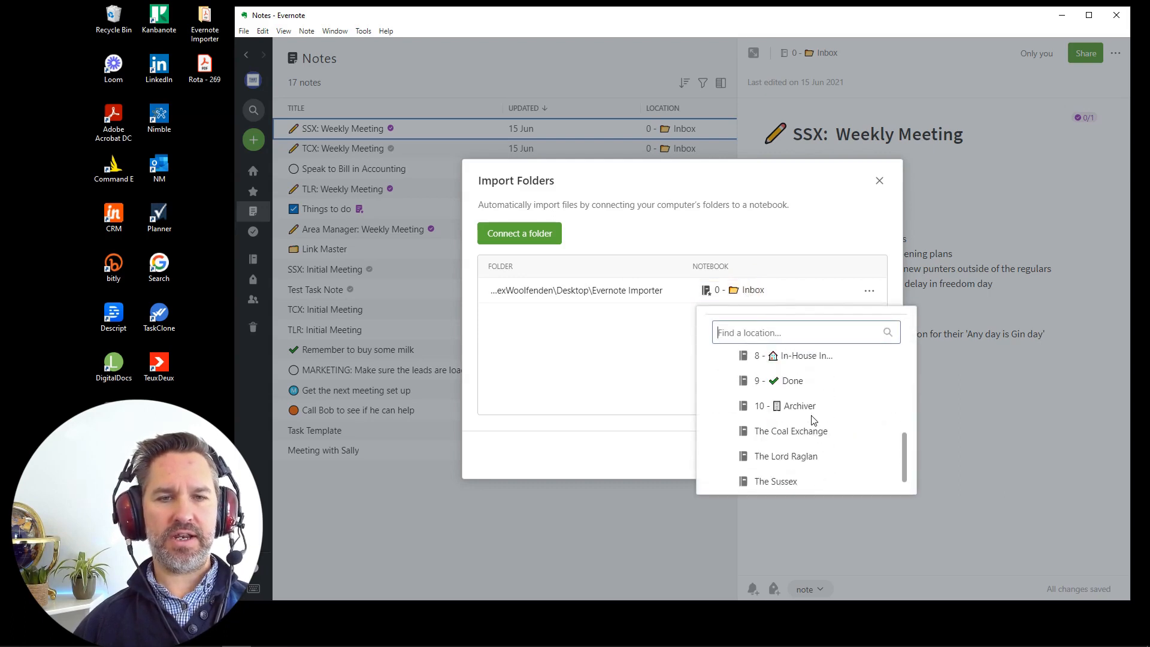
pyautogui.scroll(3, 826, 426)
pyautogui.scroll(5, 826, 426)
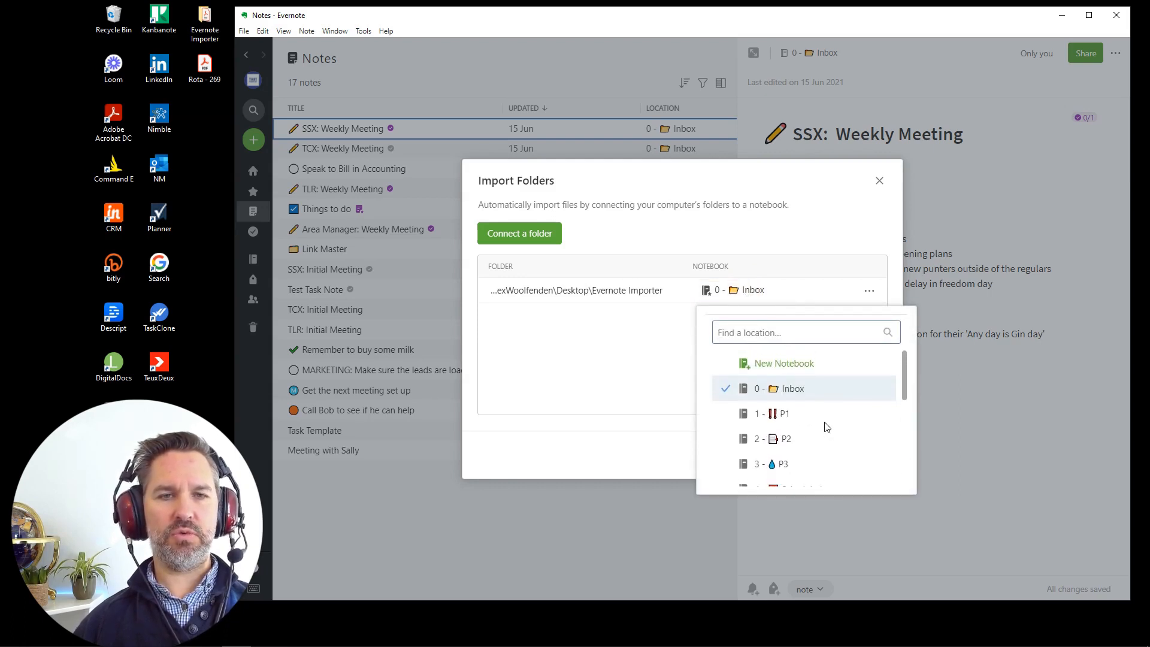
pyautogui.click(773, 390)
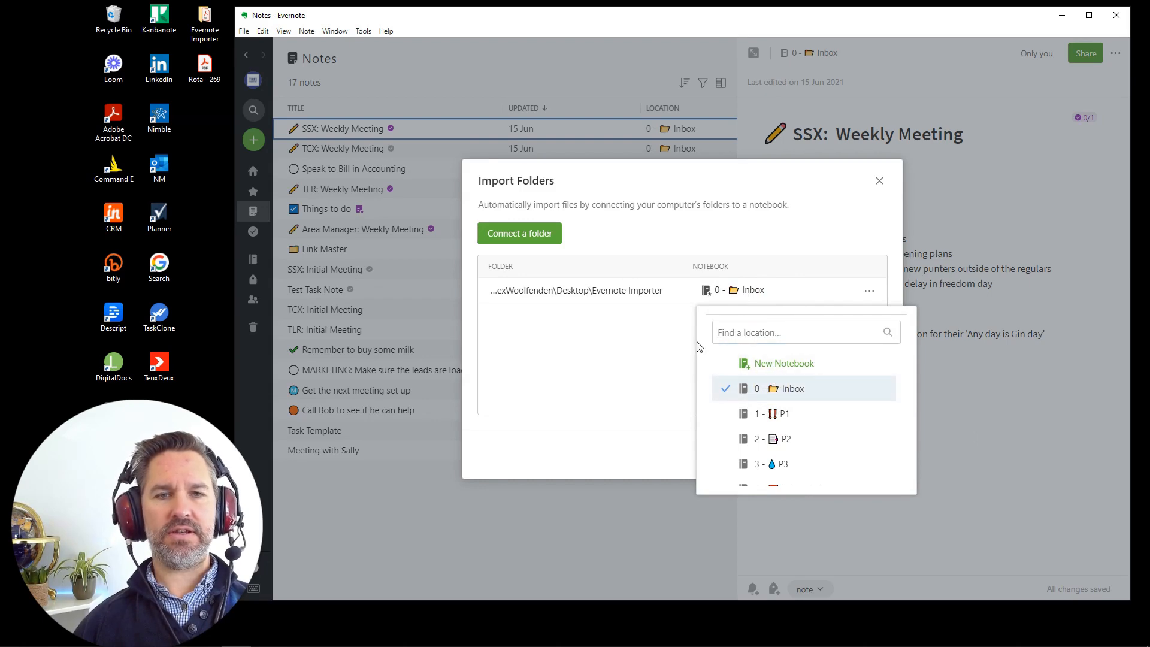
pyautogui.click(672, 333)
# Check the connected folder's extra options, such as including subfolders, and save the import folder settings.
pyautogui.click(869, 292)
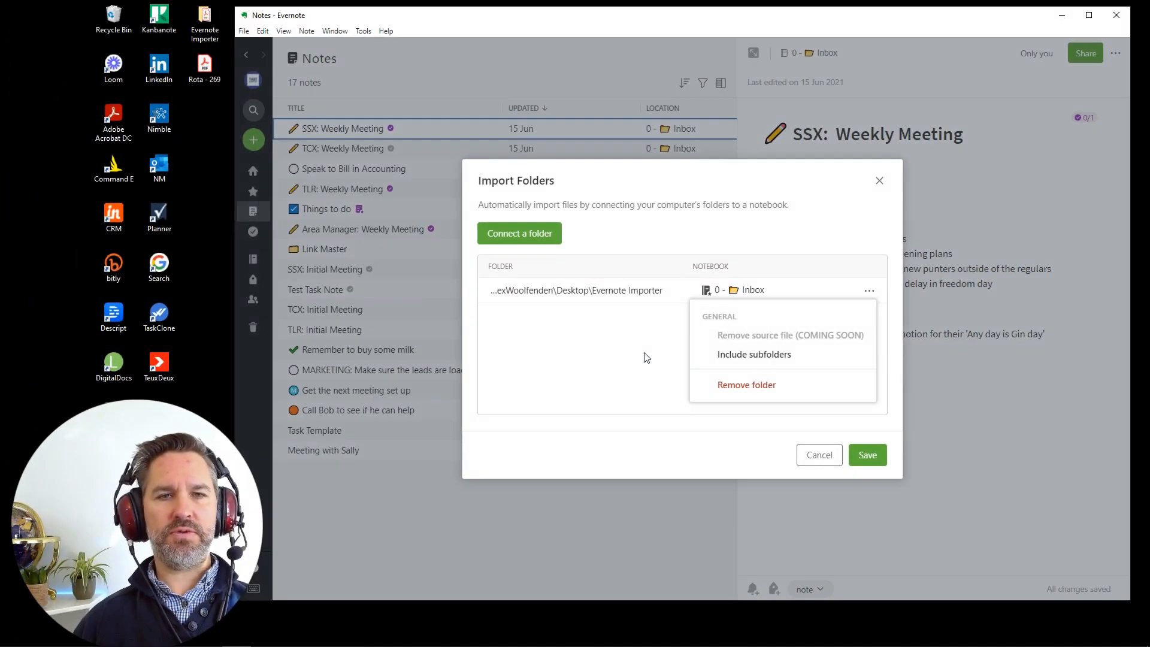
pyautogui.click(582, 376)
pyautogui.click(866, 461)
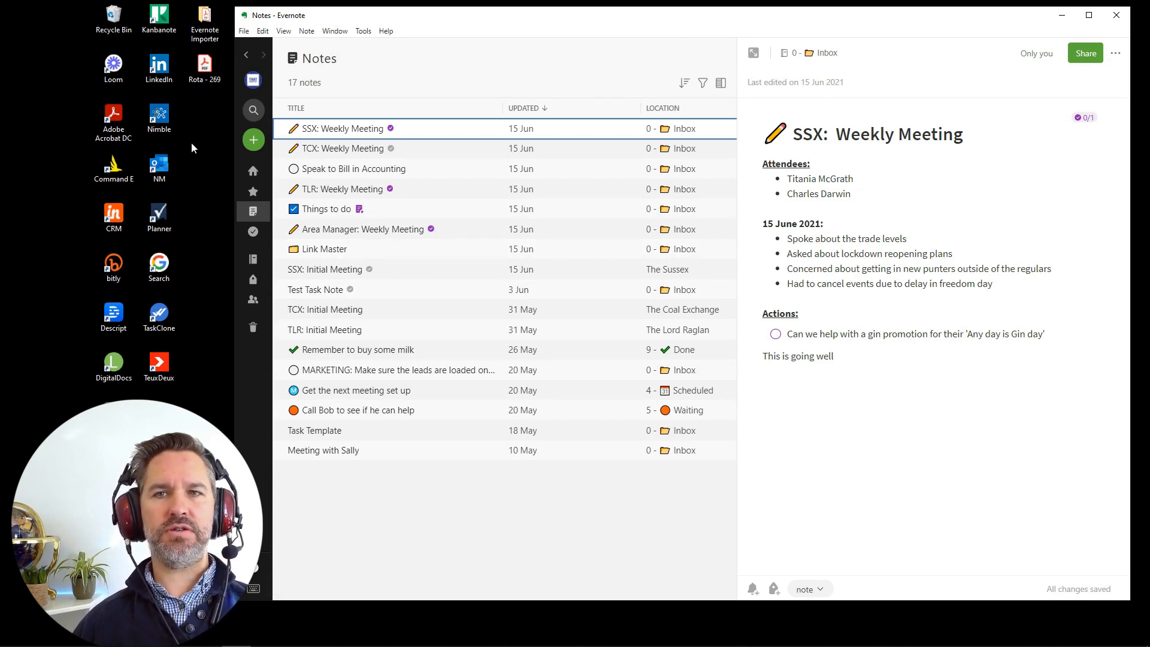
# Create a new note and attach the Rota - 269 PDF from the desktop to it.
pyautogui.click(253, 146)
pyautogui.click(253, 144)
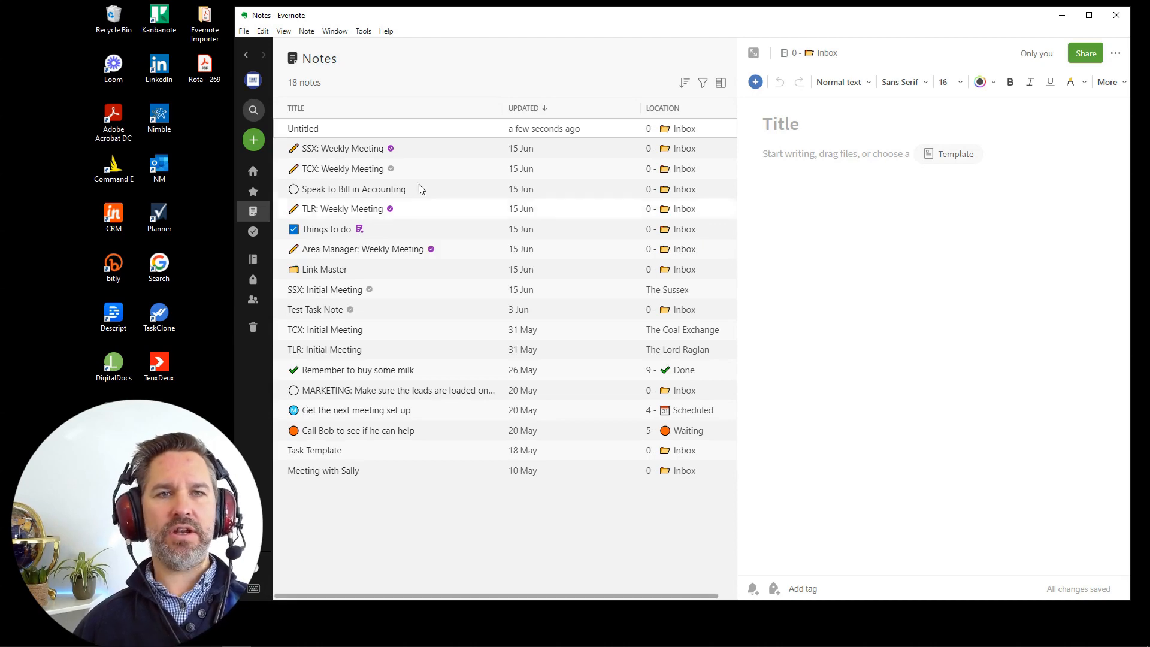
pyautogui.moveTo(204, 66); pyautogui.dragTo(810, 232)
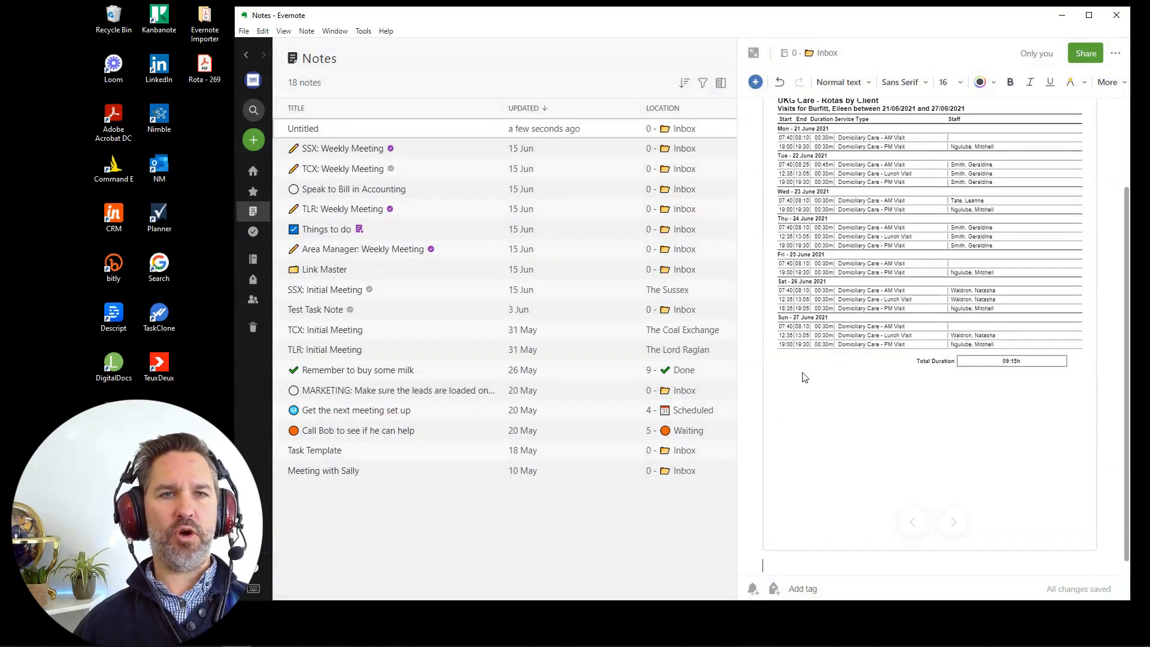
pyautogui.scroll(1, 1000, 498)
pyautogui.scroll(2, 1001, 499)
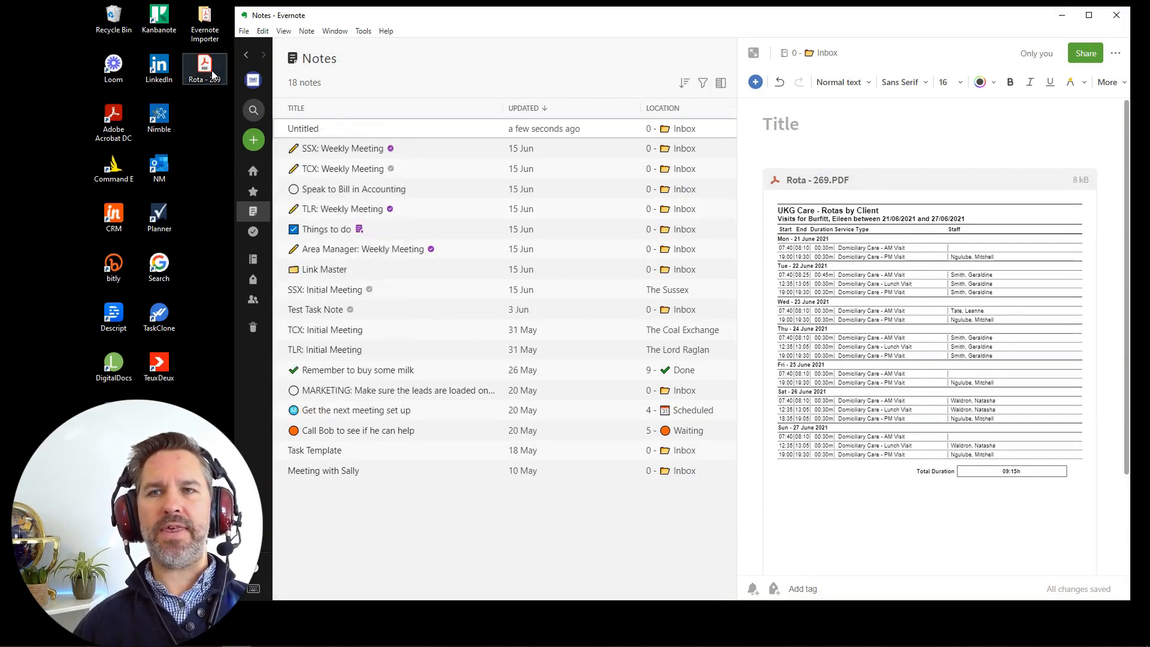
# Move the Rota - 269 PDF from the desktop into the Evernote Importer folder and view the imported note.
pyautogui.moveTo(213, 73); pyautogui.dragTo(213, 25)
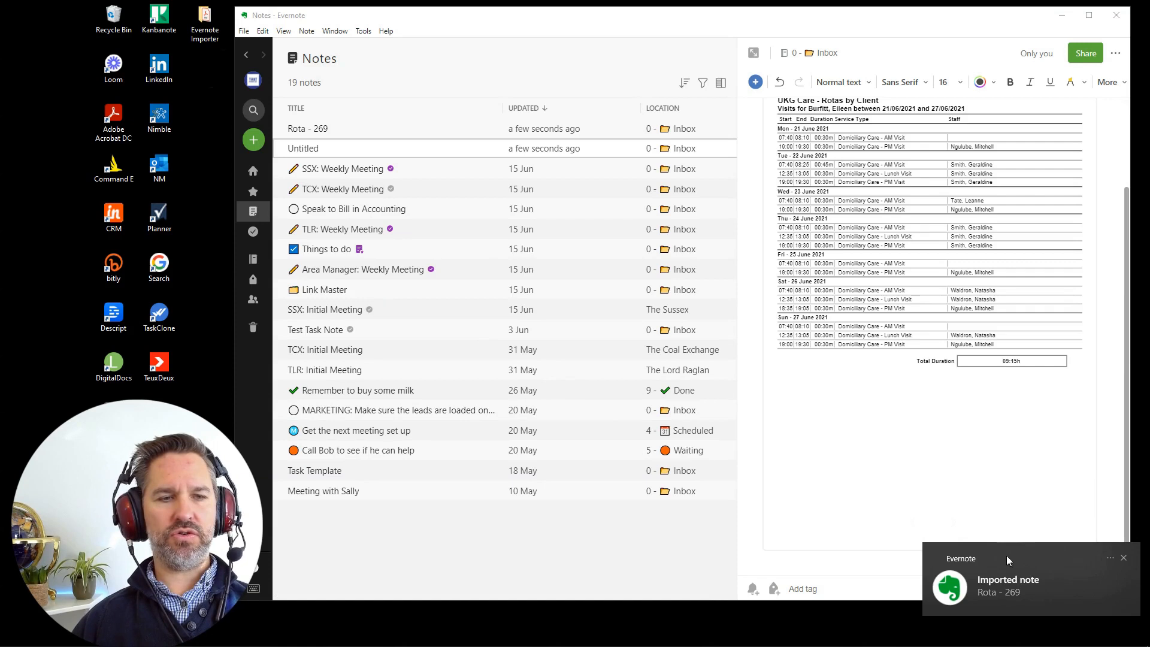
pyautogui.click(343, 132)
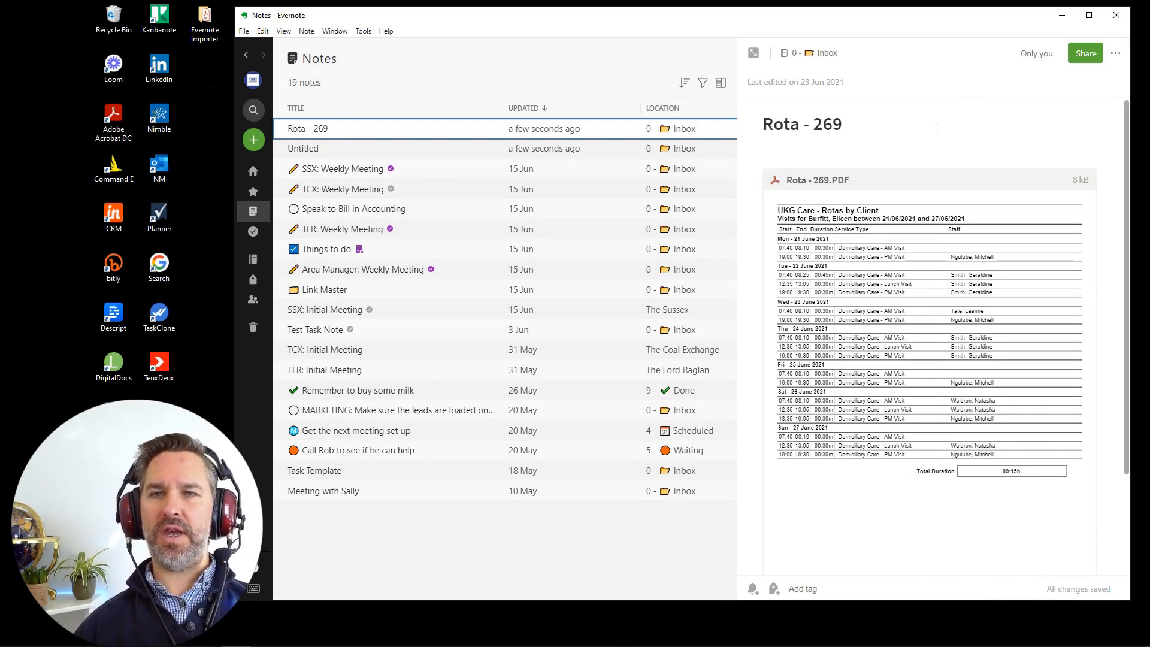
pyautogui.scroll(-2, 936, 128)
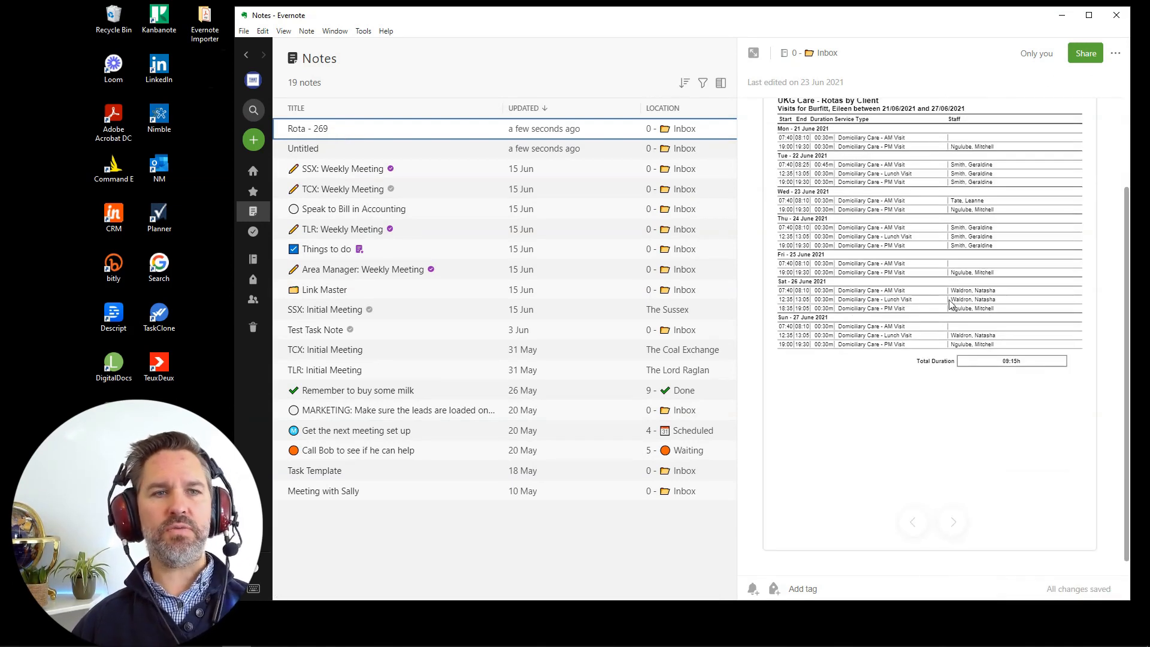
pyautogui.scroll(2, 946, 302)
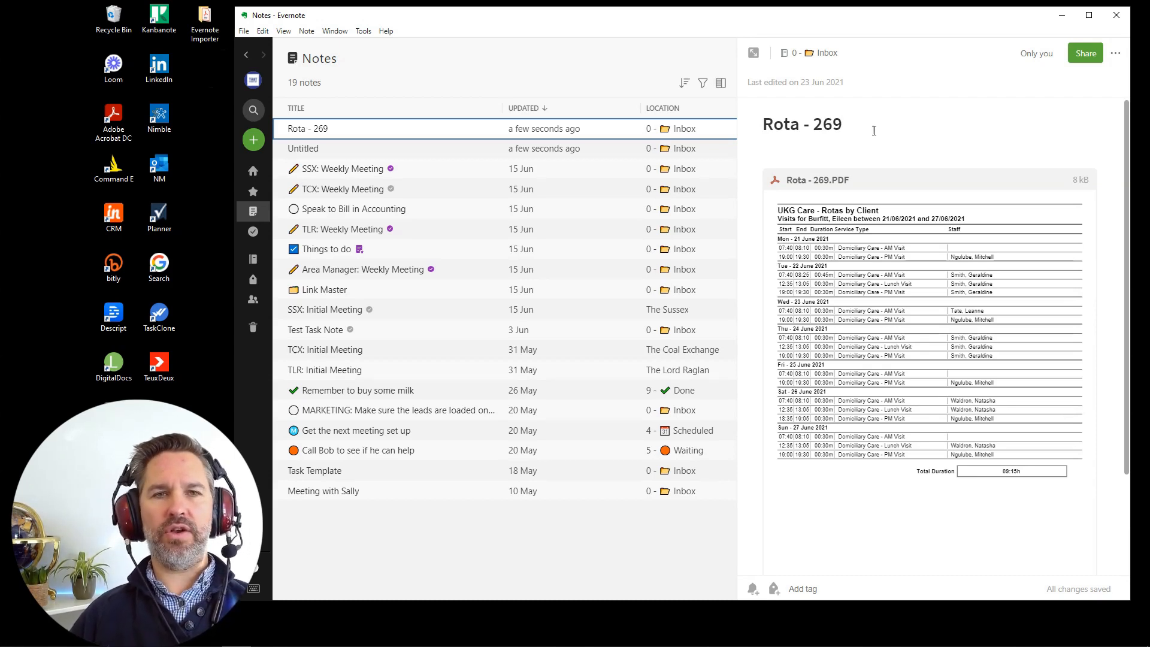
# Compare the untitled note holding the attached PDF with the automatically imported Rota - 269 note.
pyautogui.click(349, 151)
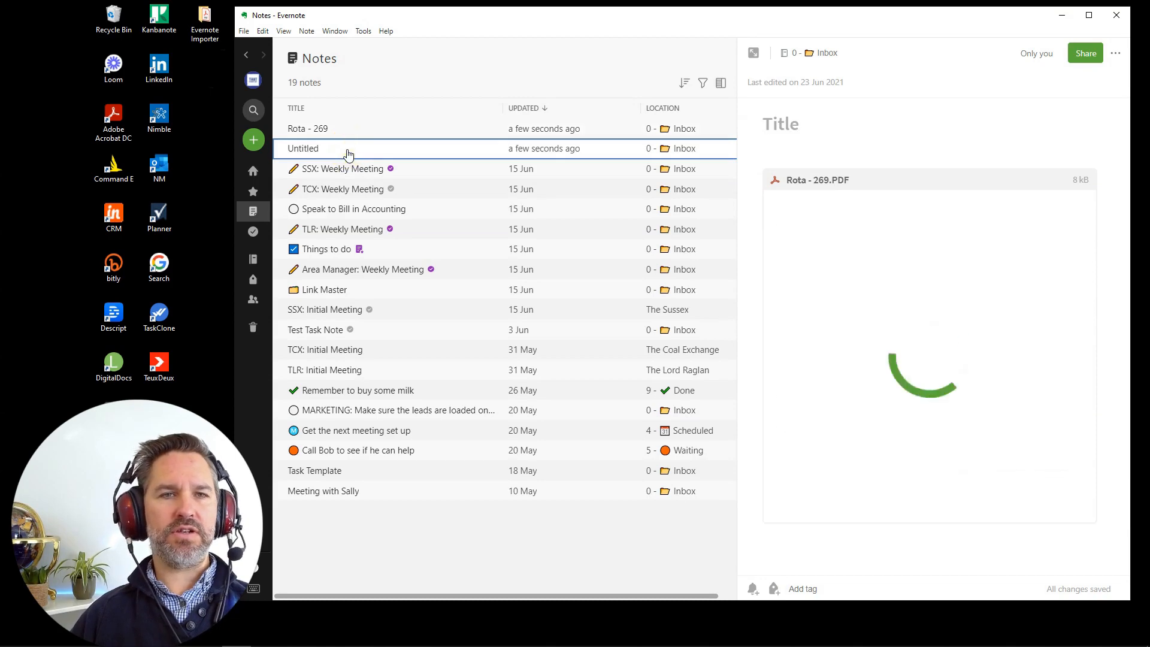
pyautogui.click(356, 128)
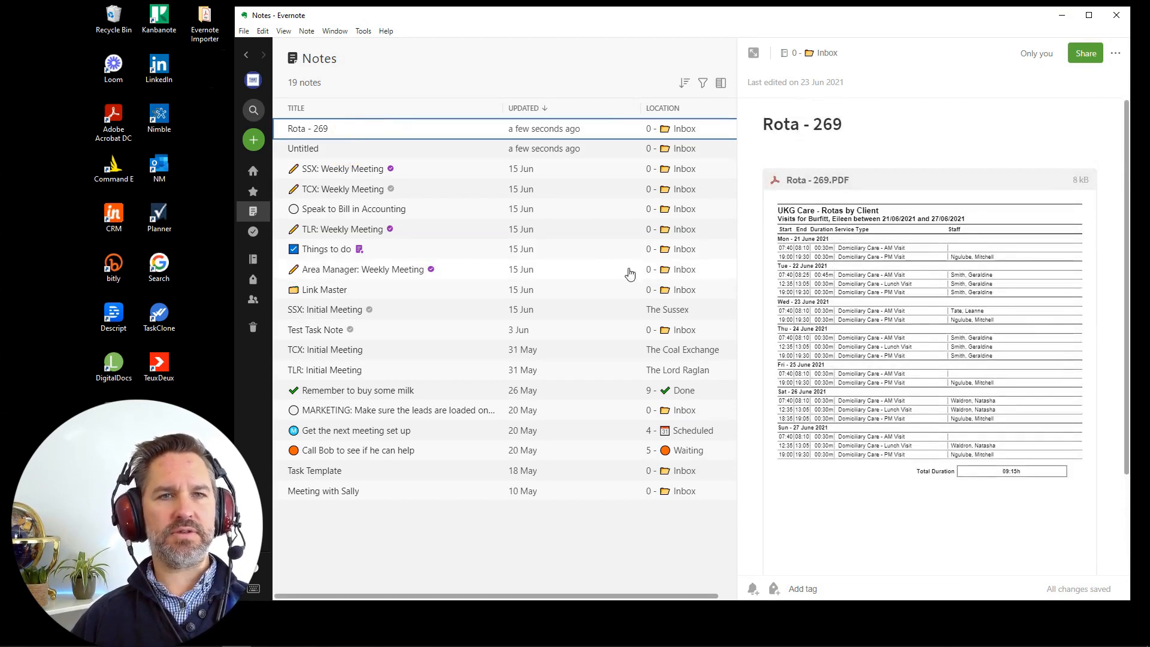
pyautogui.click(356, 148)
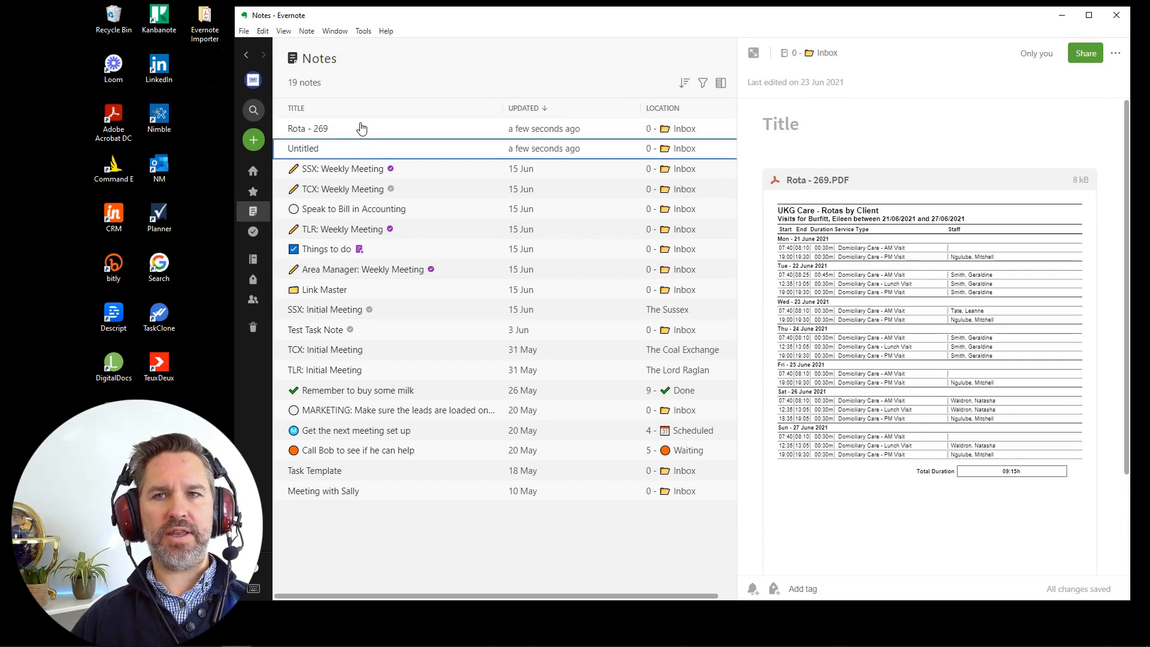
pyautogui.click(361, 128)
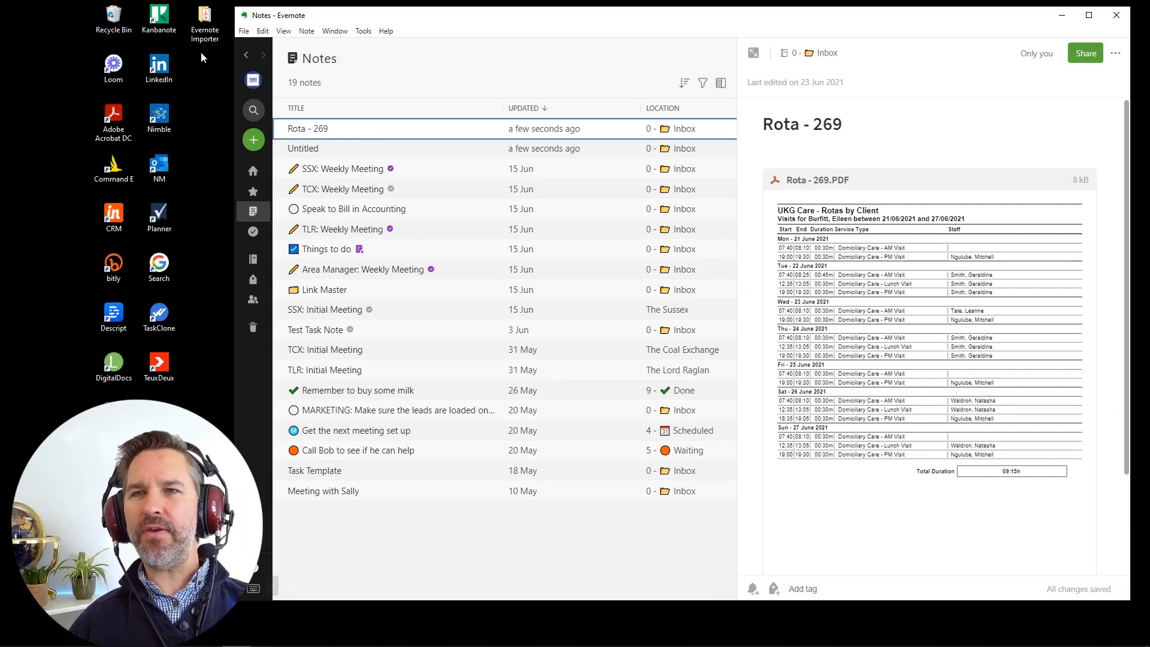
# Create a note in 0 - Inbox from the Evernote Importer folder's Rota - 269 file and compare it with the imported note.
pyautogui.doubleClick(204, 30)
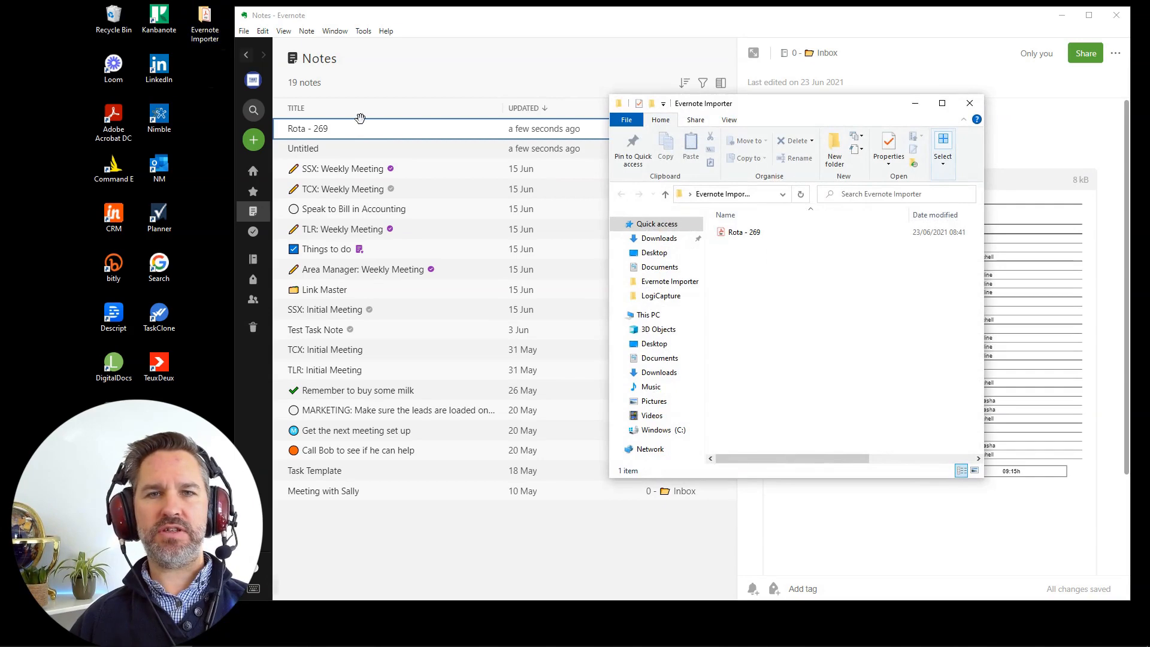
pyautogui.click(719, 234)
pyautogui.moveTo(719, 235); pyautogui.dragTo(454, 524)
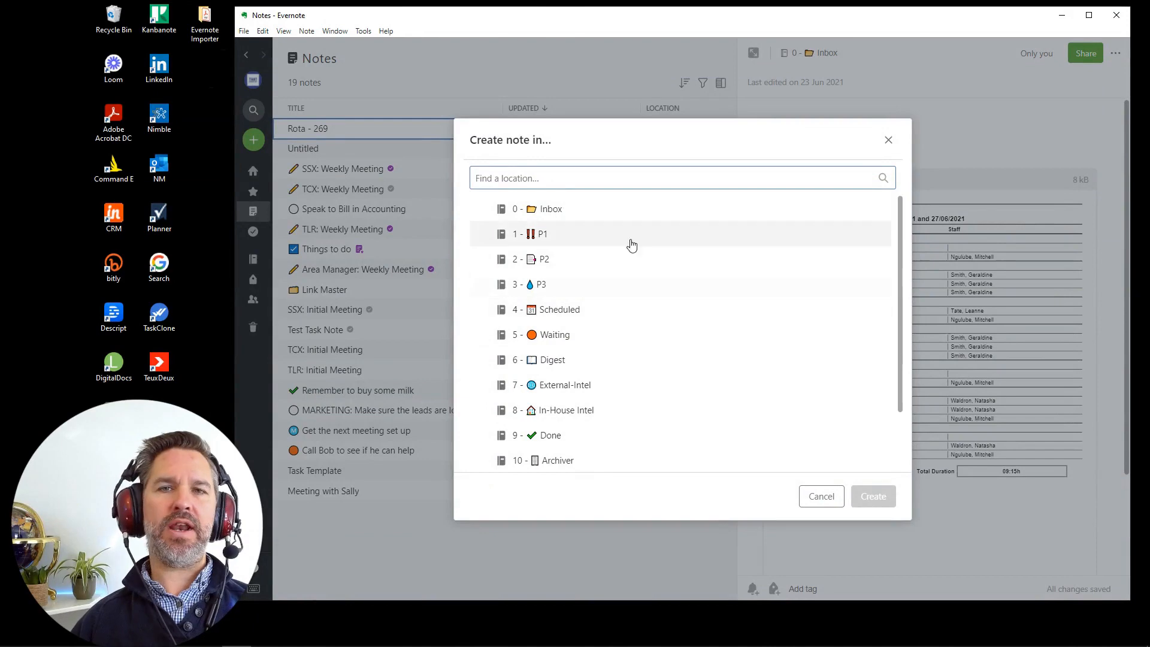
pyautogui.click(549, 210)
pyautogui.click(887, 500)
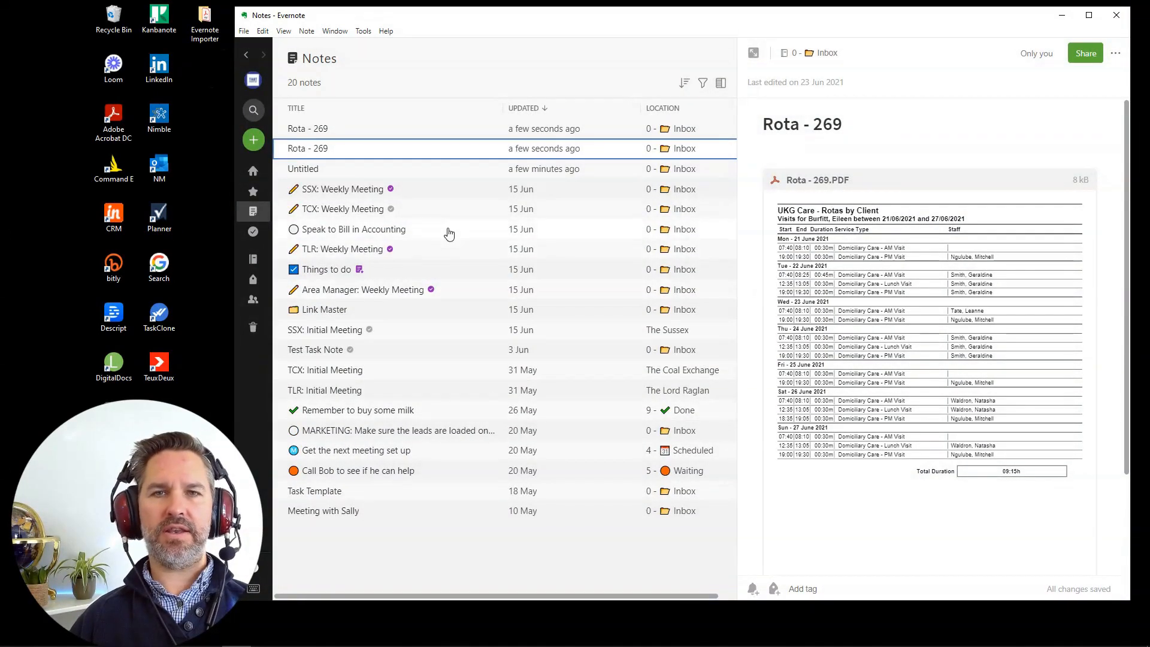
pyautogui.click(359, 129)
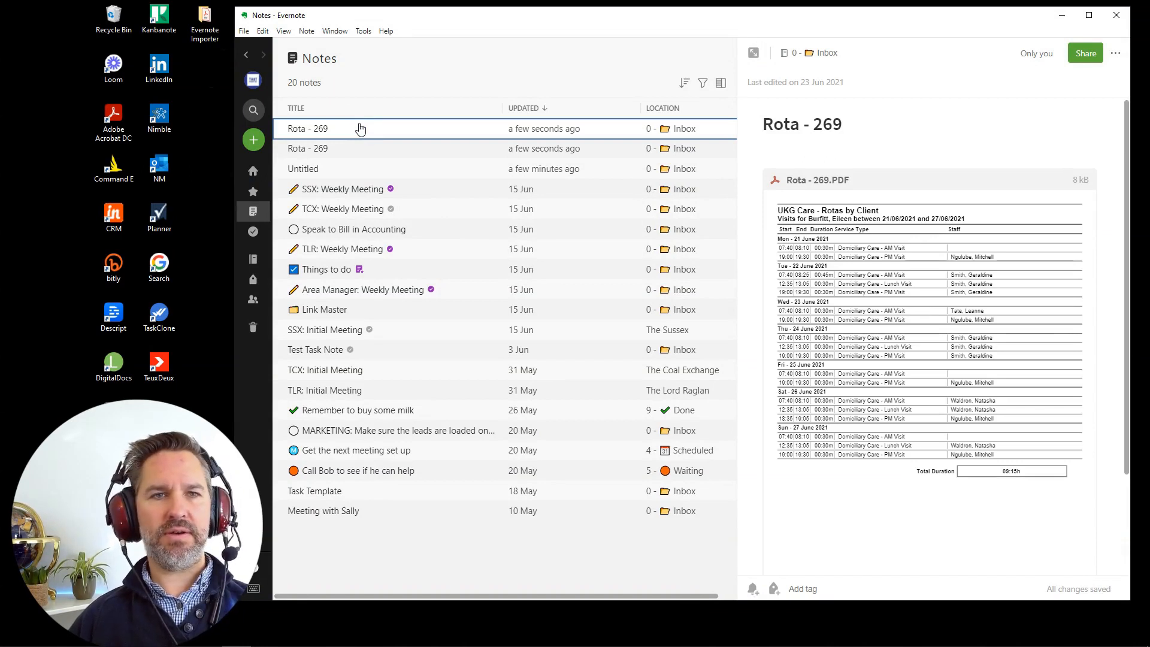
pyautogui.click(352, 150)
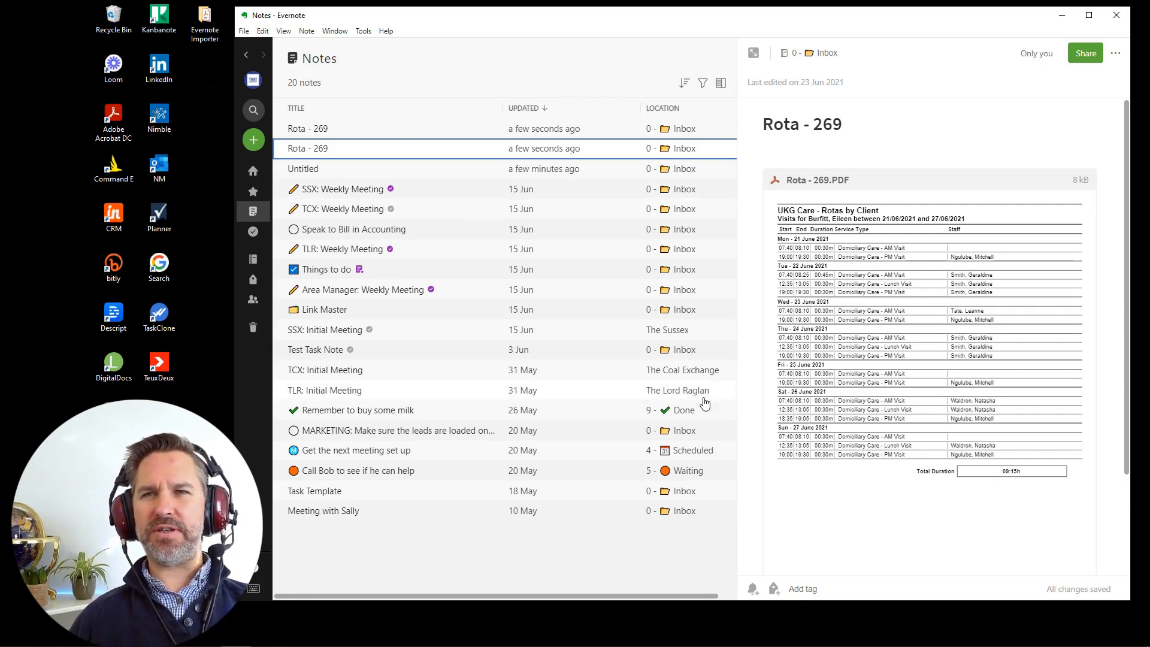
# Create a subfolder named Photos inside the Evernote Importer folder.
pyautogui.doubleClick(202, 22)
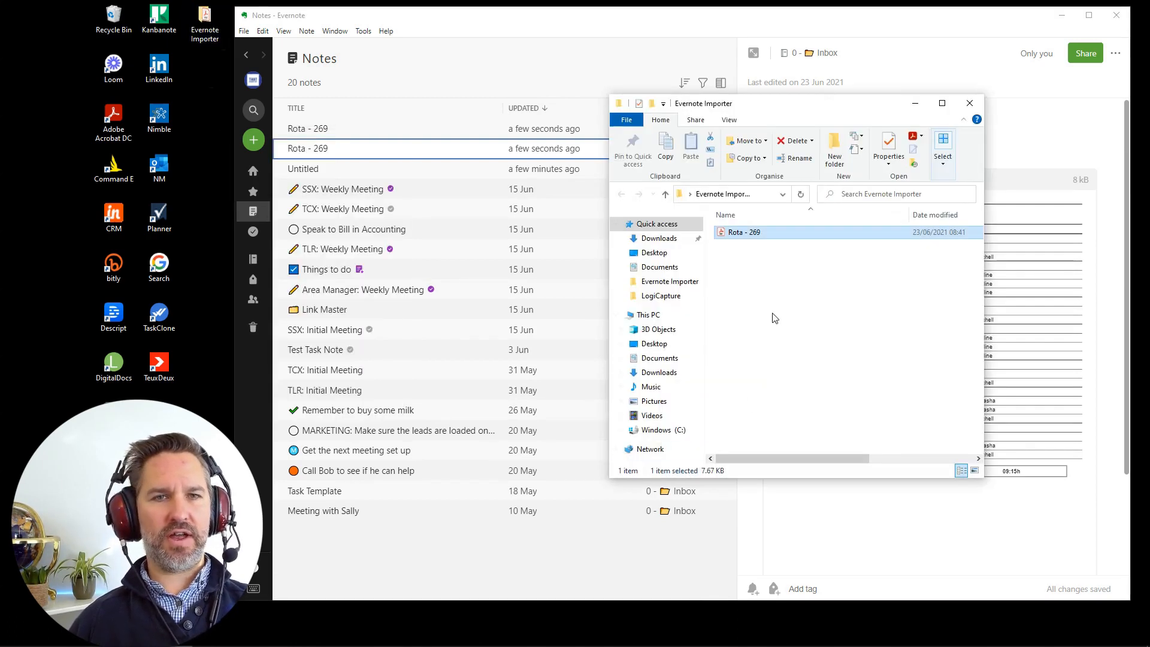
pyautogui.rightClick(757, 291)
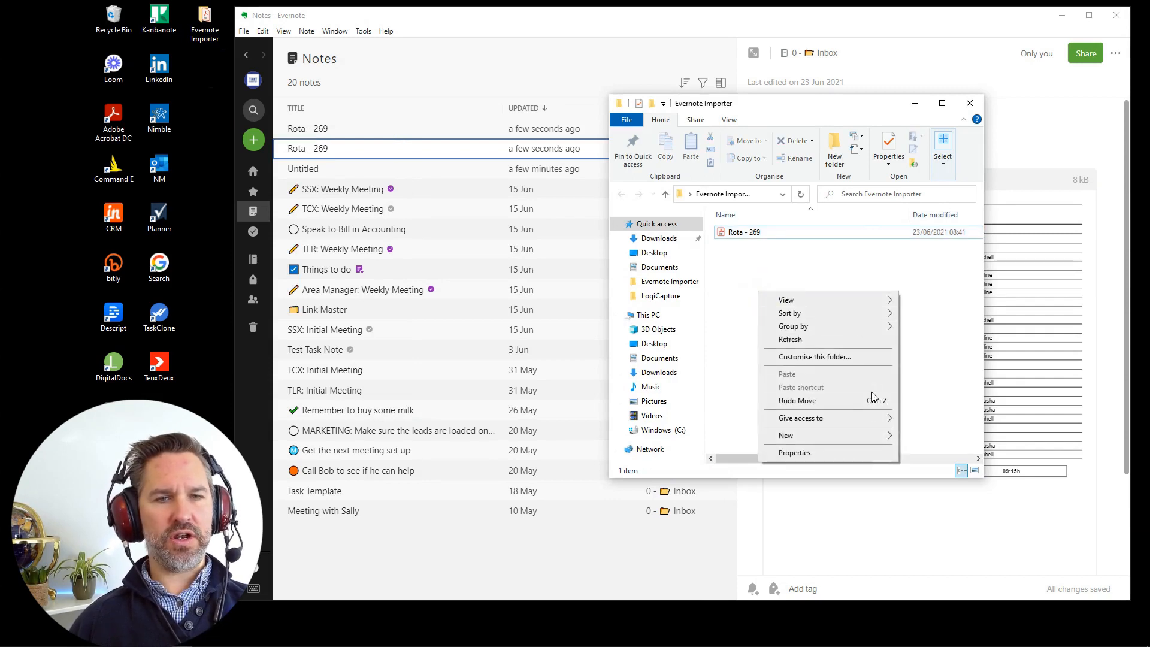
pyautogui.moveTo(842, 436)
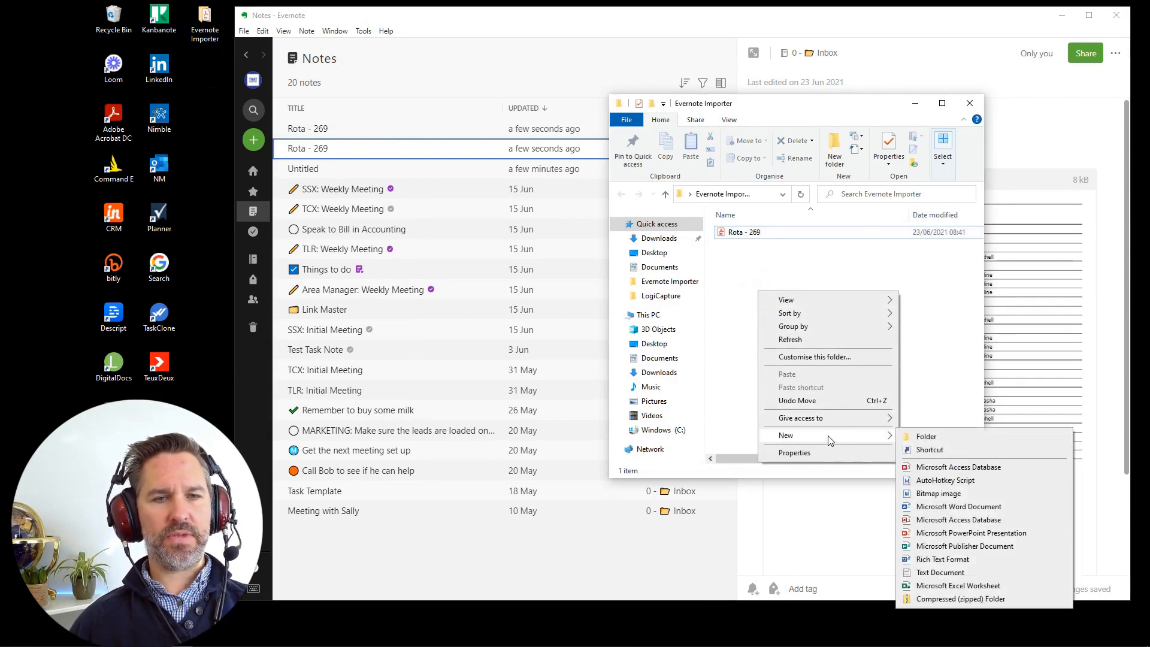
pyautogui.click(924, 438)
pyautogui.write('Ph')
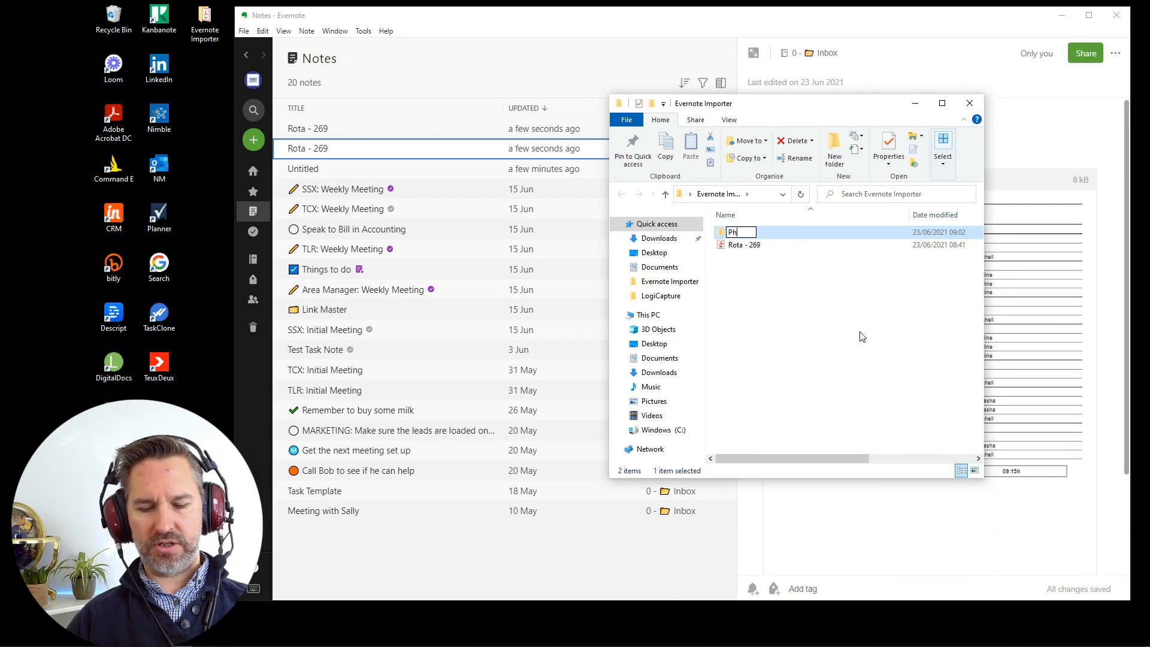
pyautogui.write('otos')
pyautogui.press('Return')
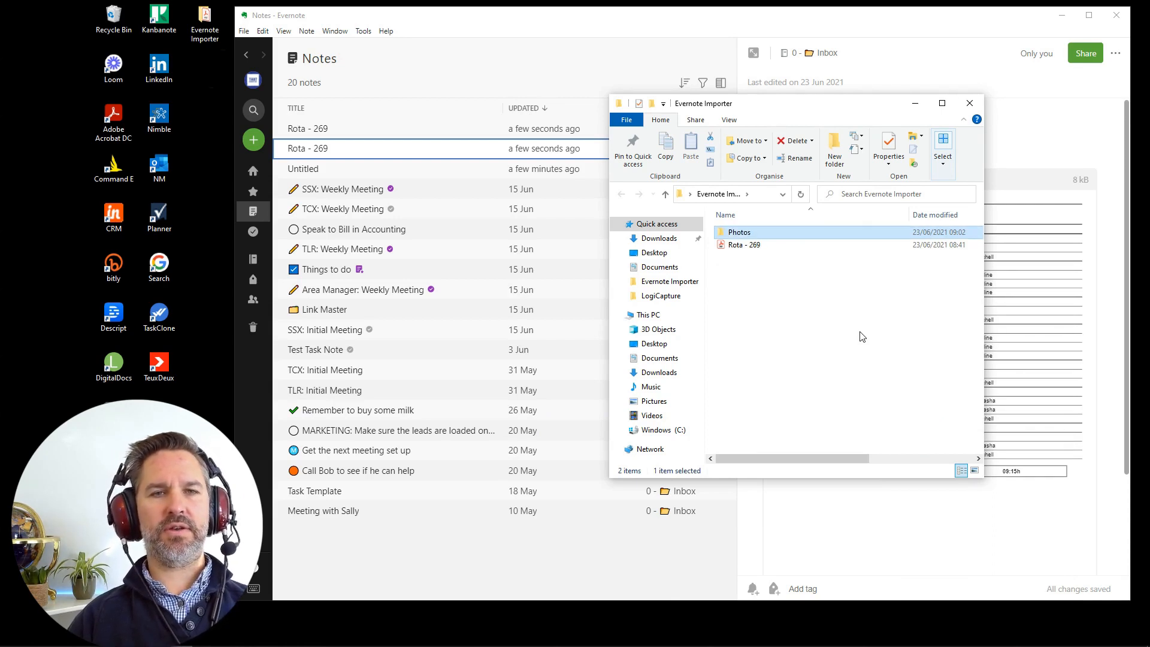
# Add a second subfolder named Docs in the Evernote Importer folder and select the Rota - 269 file.
pyautogui.rightClick(824, 340)
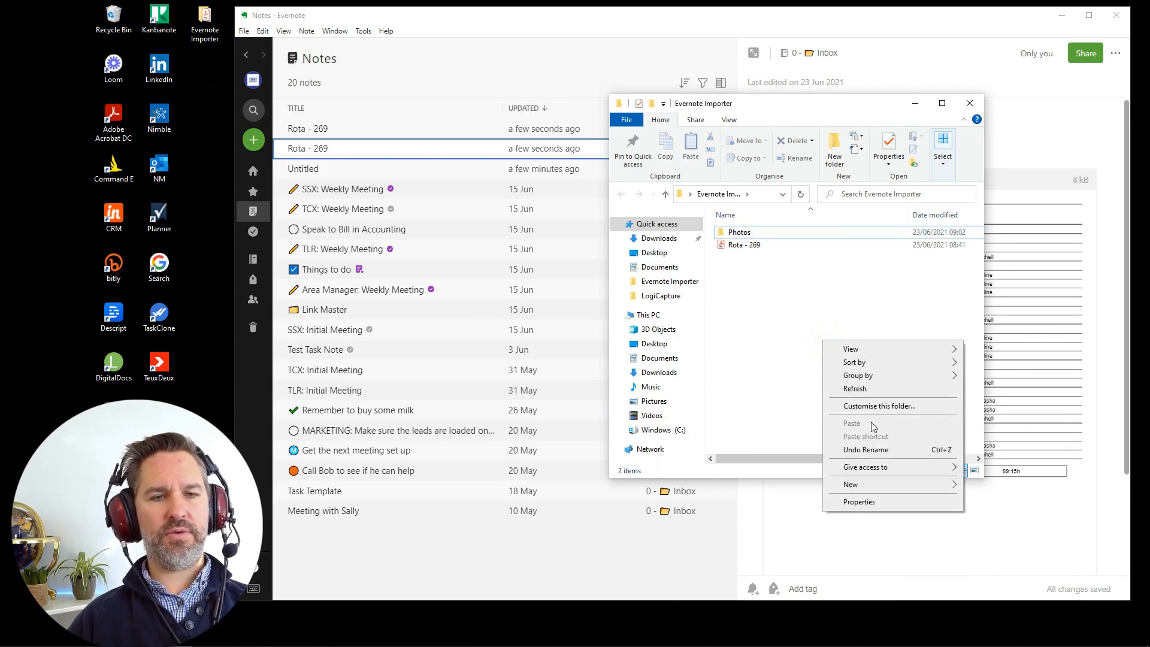
pyautogui.moveTo(859, 485)
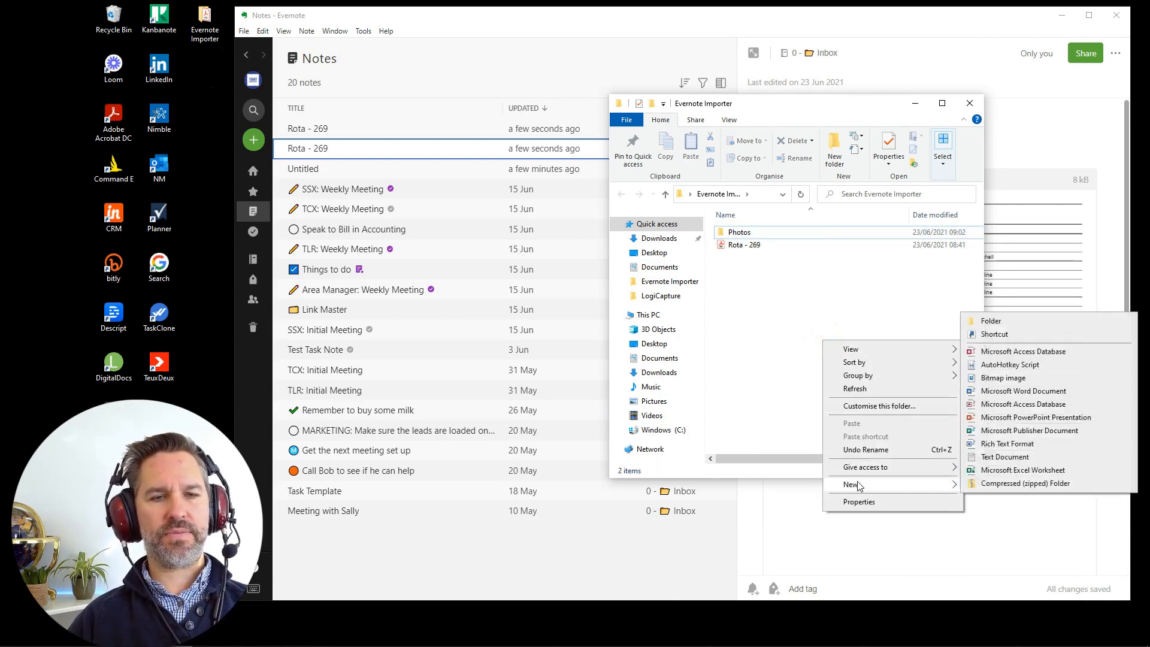
pyautogui.click(997, 321)
pyautogui.write('Docs')
pyautogui.press('Return')
pyautogui.moveTo(724, 259)
pyautogui.mouseDown()
pyautogui.moveTo(735, 238)
pyautogui.moveTo(728, 253)
pyautogui.mouseUp()
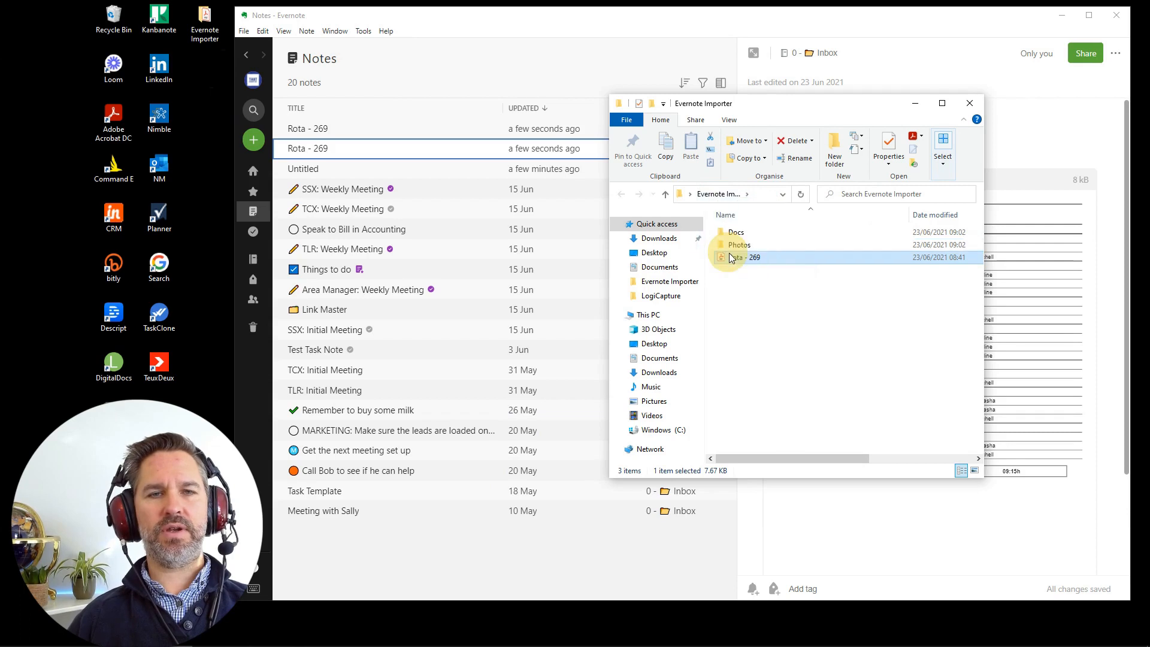
# Turn on Include subfolders for the Evernote Importer import folder in Evernote and save the import settings.
pyautogui.click(553, 24)
pyautogui.click(364, 32)
pyautogui.moveTo(413, 59)
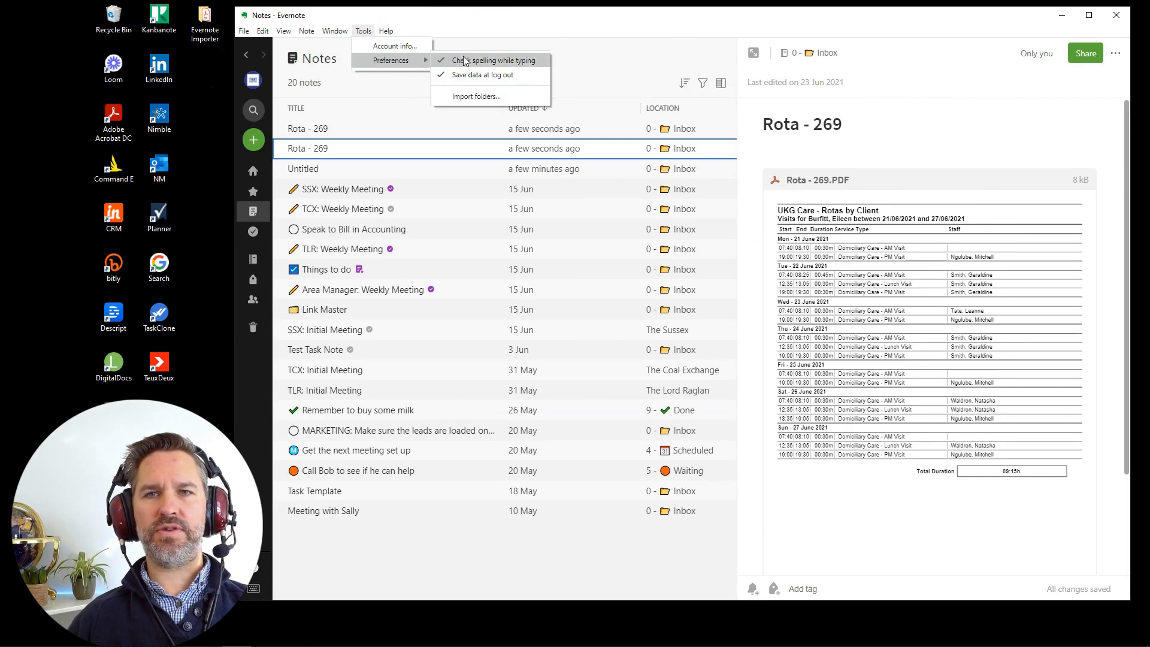
pyautogui.click(475, 96)
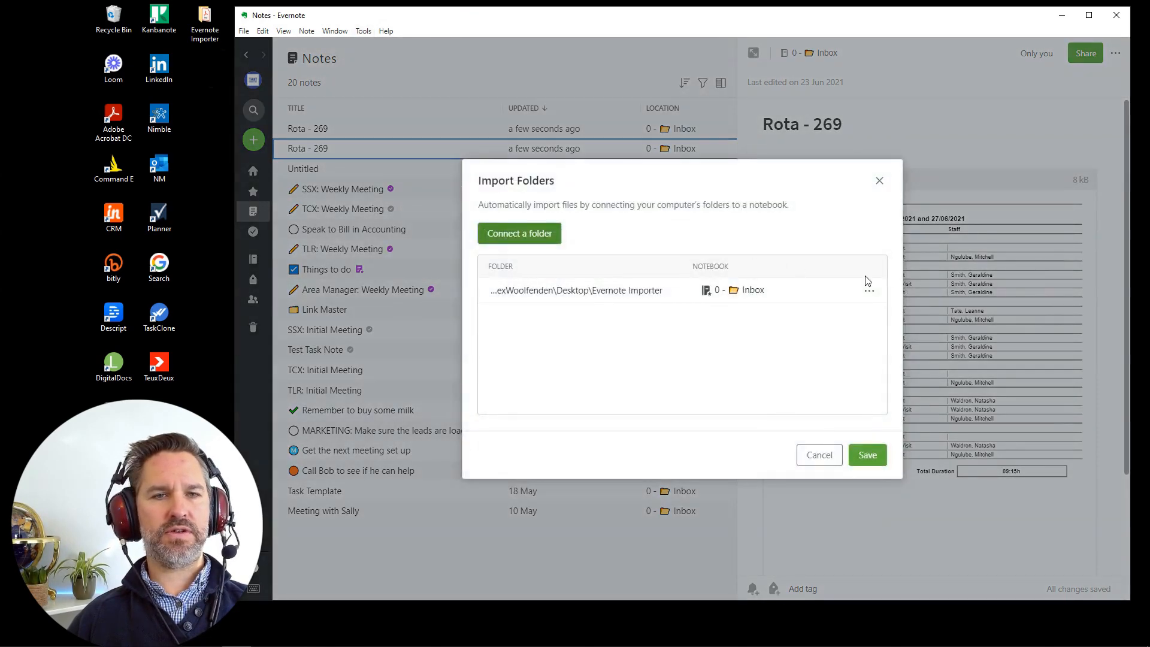
pyautogui.click(867, 292)
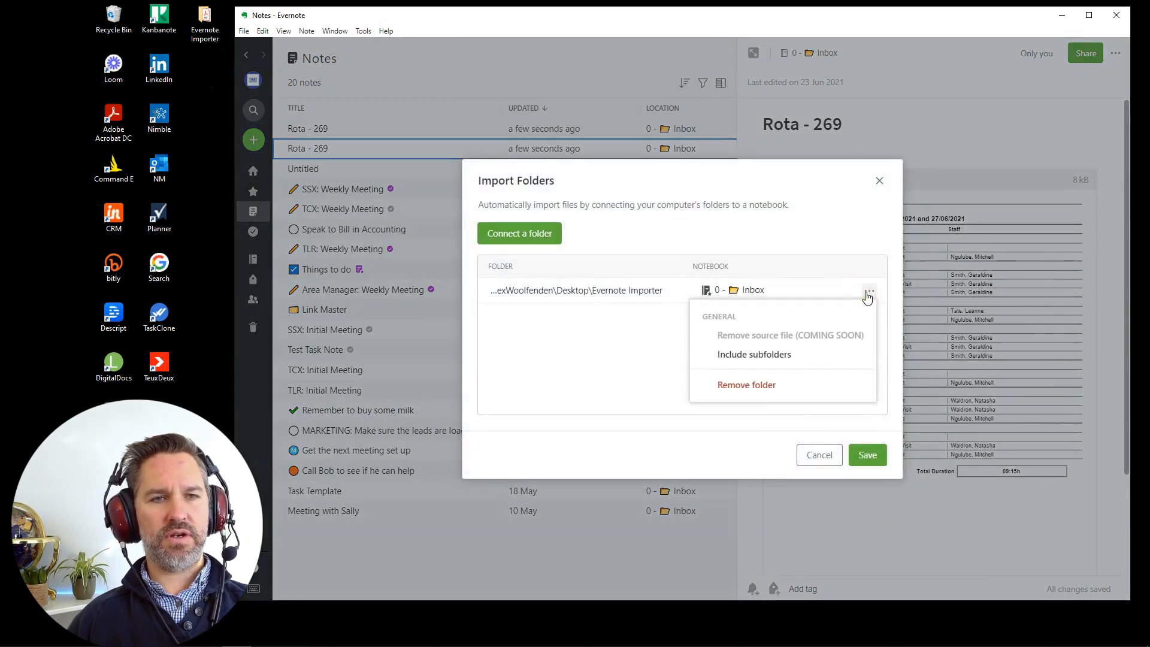
pyautogui.click(733, 359)
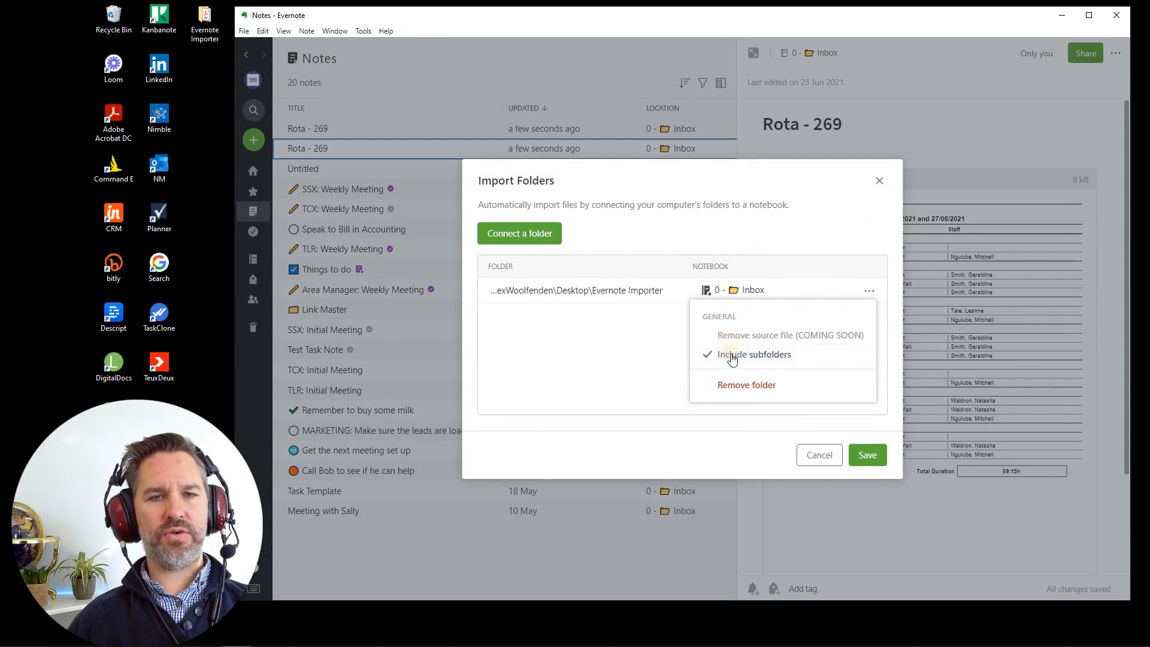
pyautogui.click(863, 452)
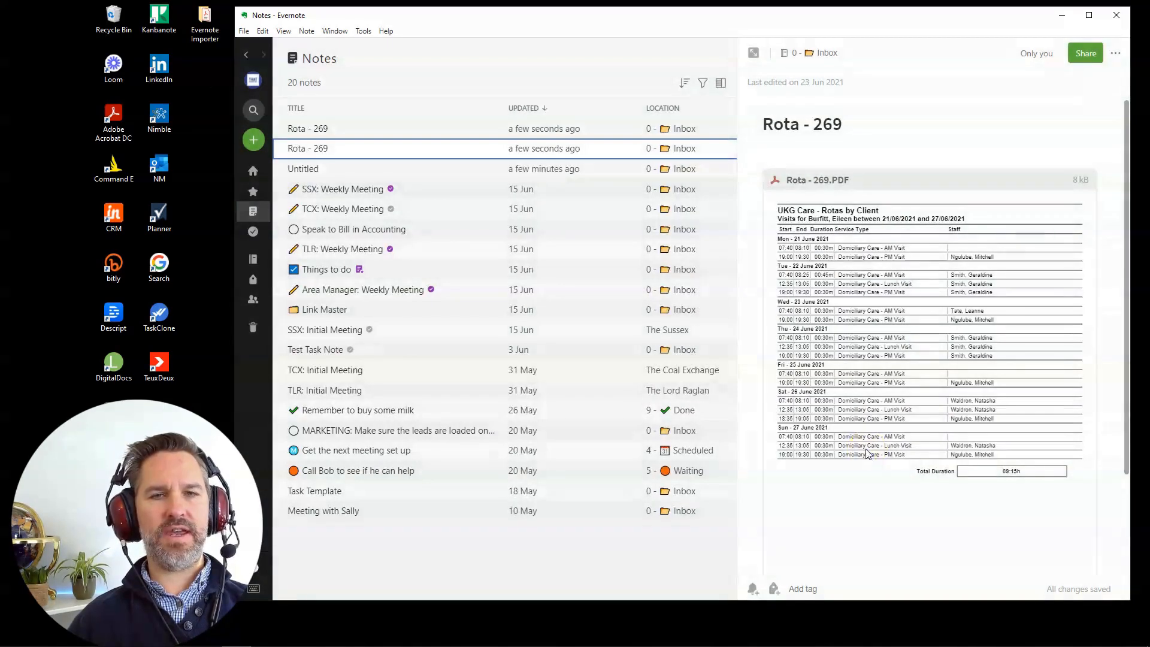
# Switch to File Explorer, move the Rota - 269 file into the Docs subfolder and open that subfolder.
pyautogui.hotkey('alt', 'Tab')
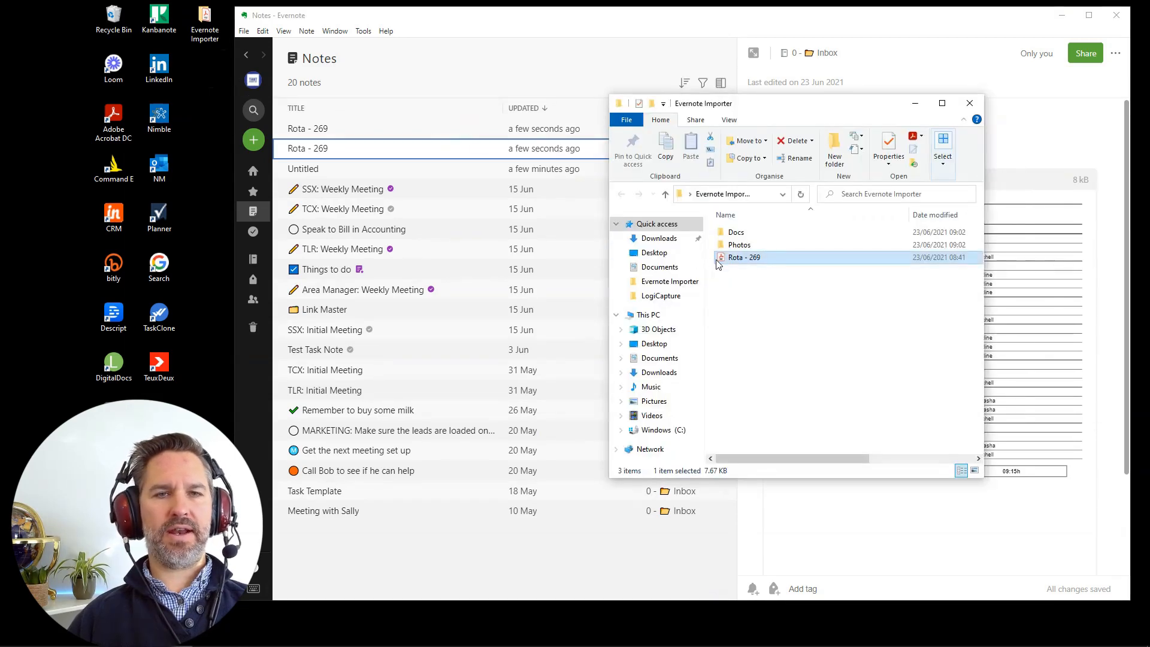
pyautogui.moveTo(722, 263); pyautogui.dragTo(731, 233)
pyautogui.doubleClick(730, 233)
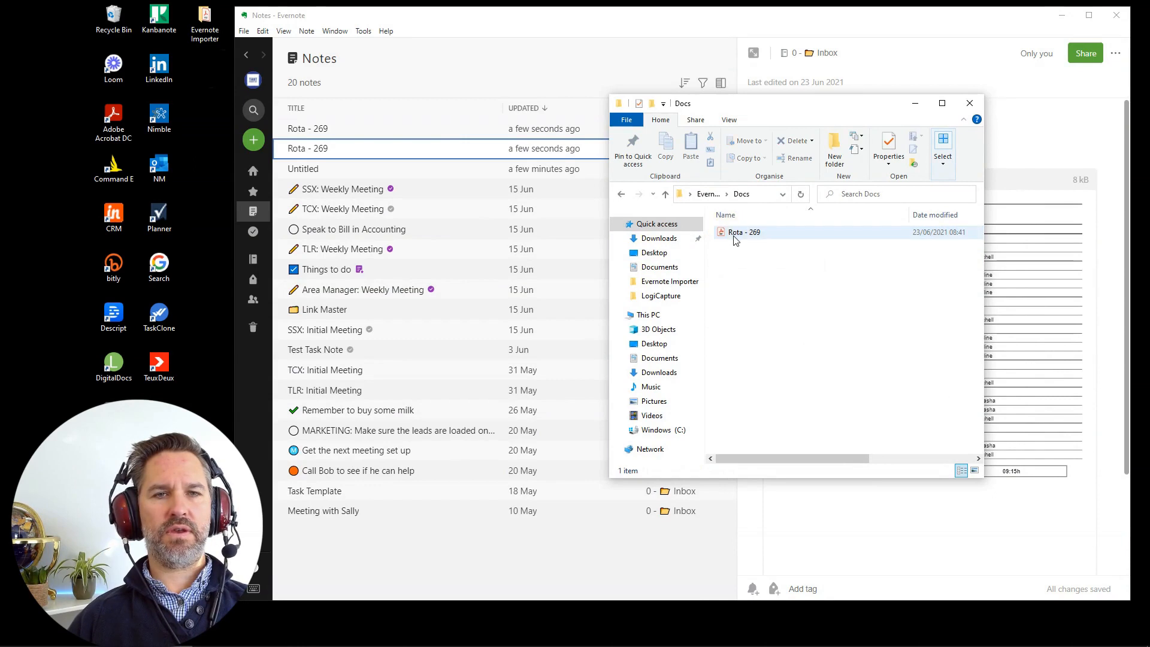
# Copy the Rota - 269 file from the Docs subfolder into the Photos subfolder of Evernote Importer.
pyautogui.rightClick(730, 235)
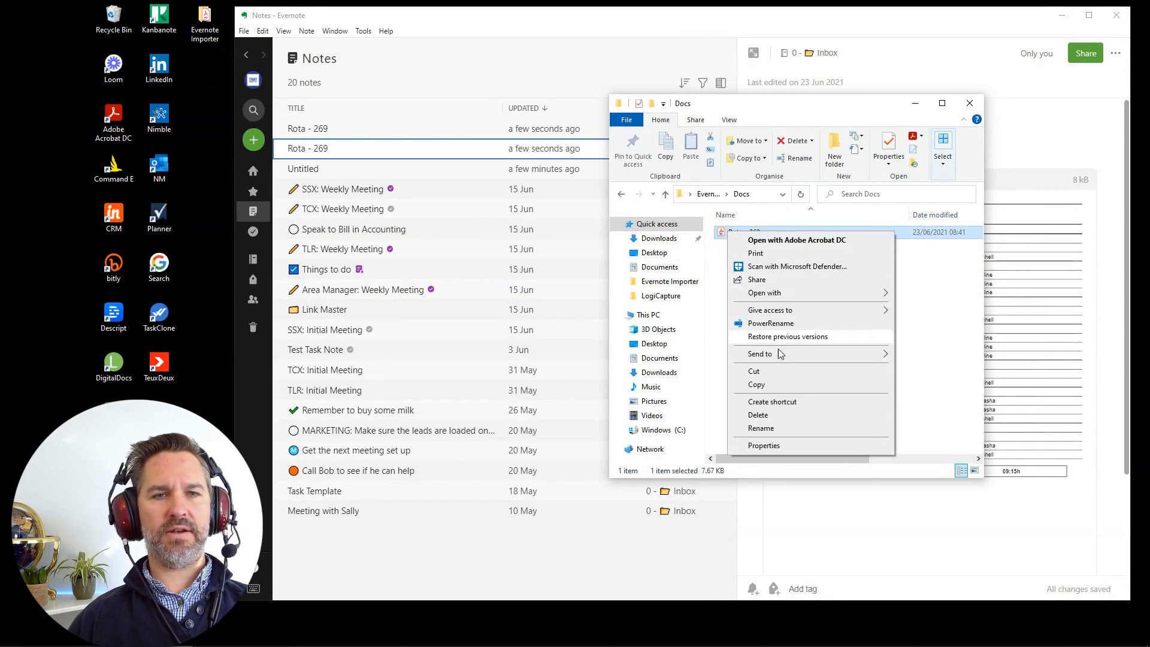
pyautogui.click(771, 383)
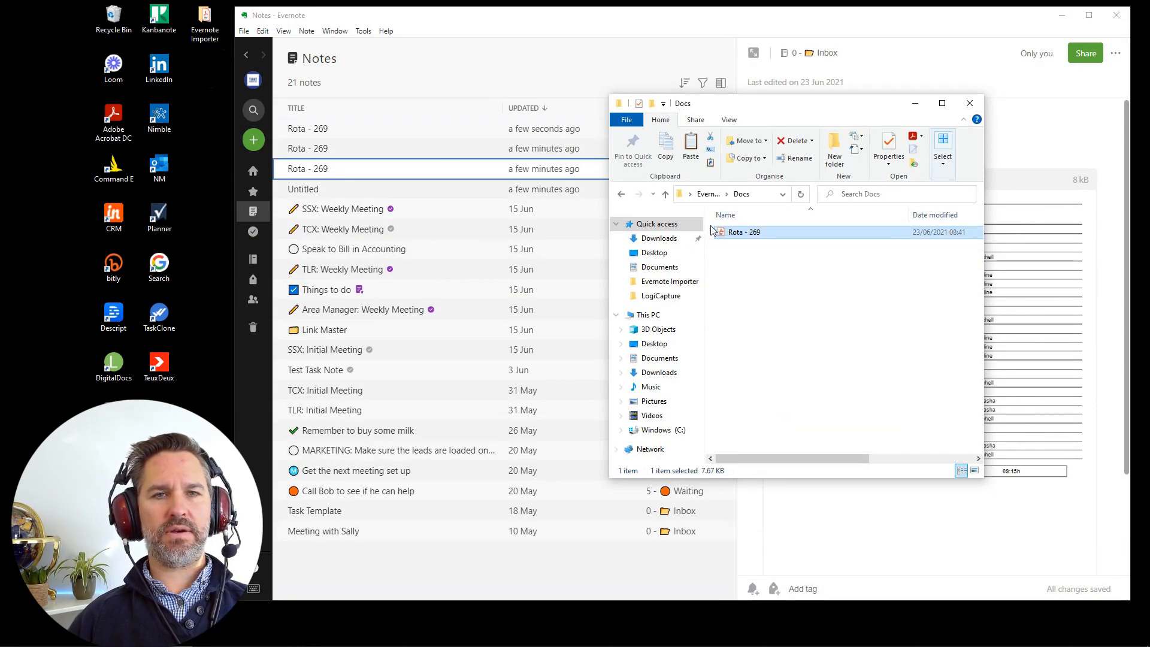
pyautogui.click(669, 282)
pyautogui.doubleClick(742, 246)
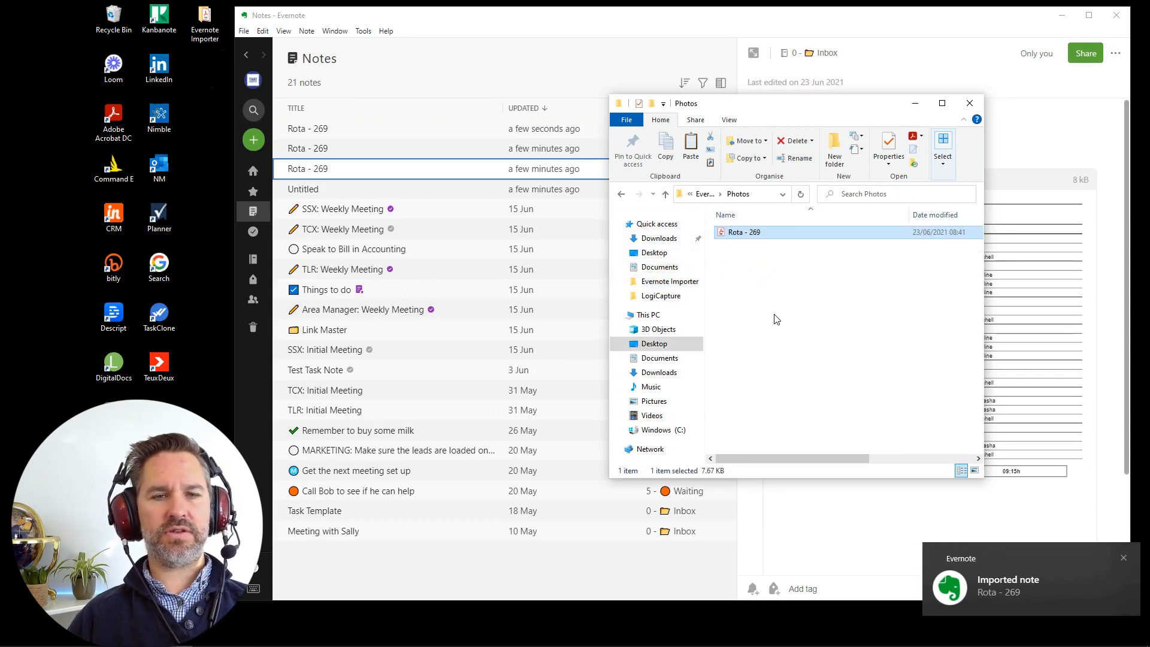
# Check the newly imported Rota - 269 notes in Evernote and briefly view the Evernote Importer folder on the desktop.
pyautogui.moveTo(593, 23); pyautogui.dragTo(592, 26)
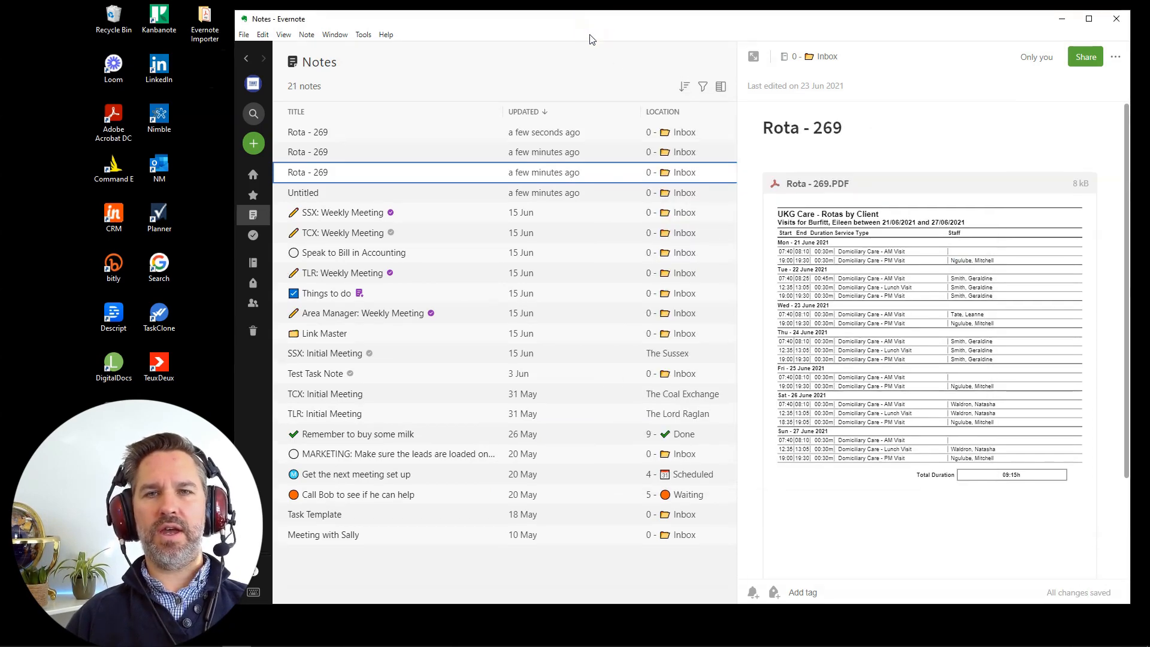
pyautogui.click(359, 150)
pyautogui.click(357, 137)
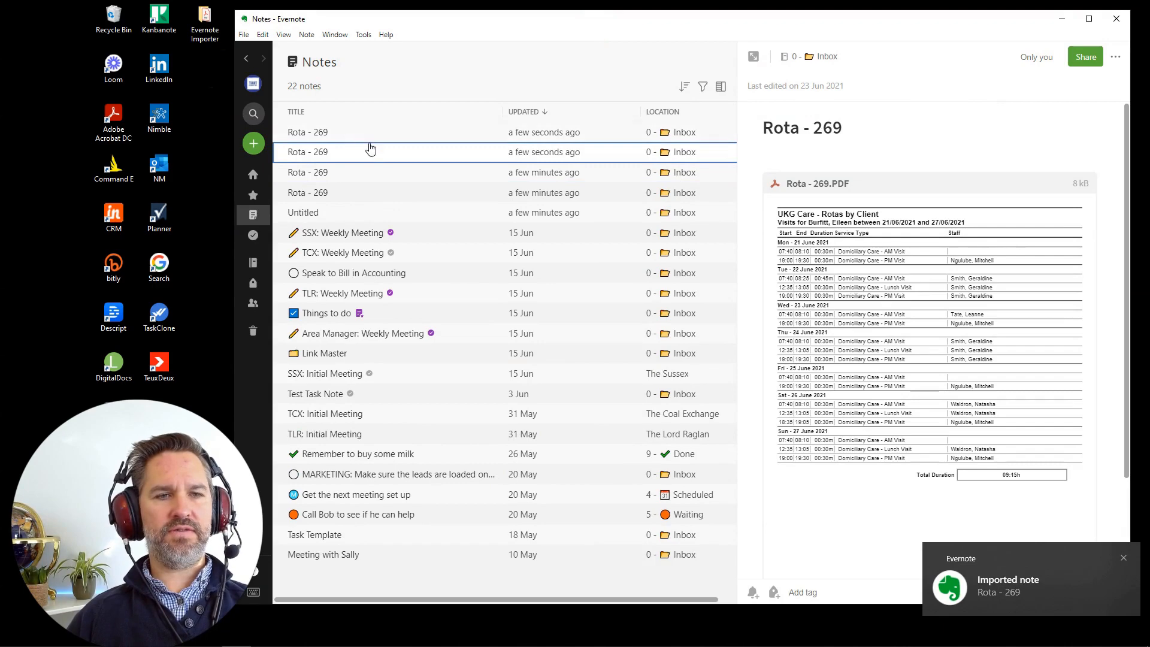
pyautogui.click(348, 131)
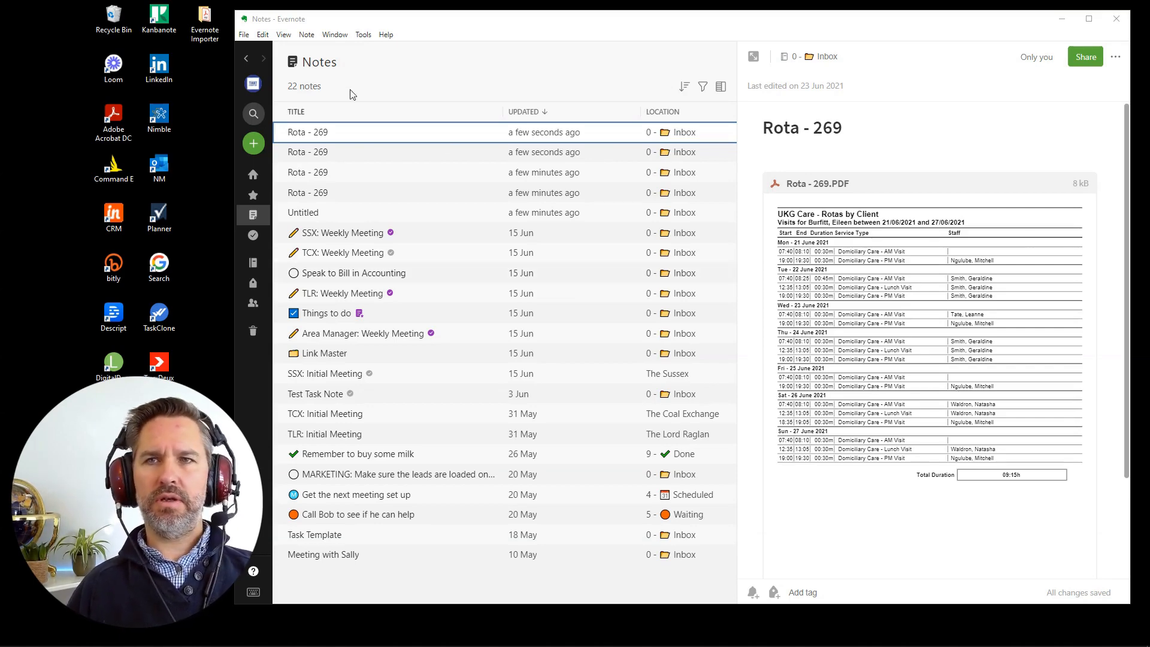
pyautogui.doubleClick(202, 36)
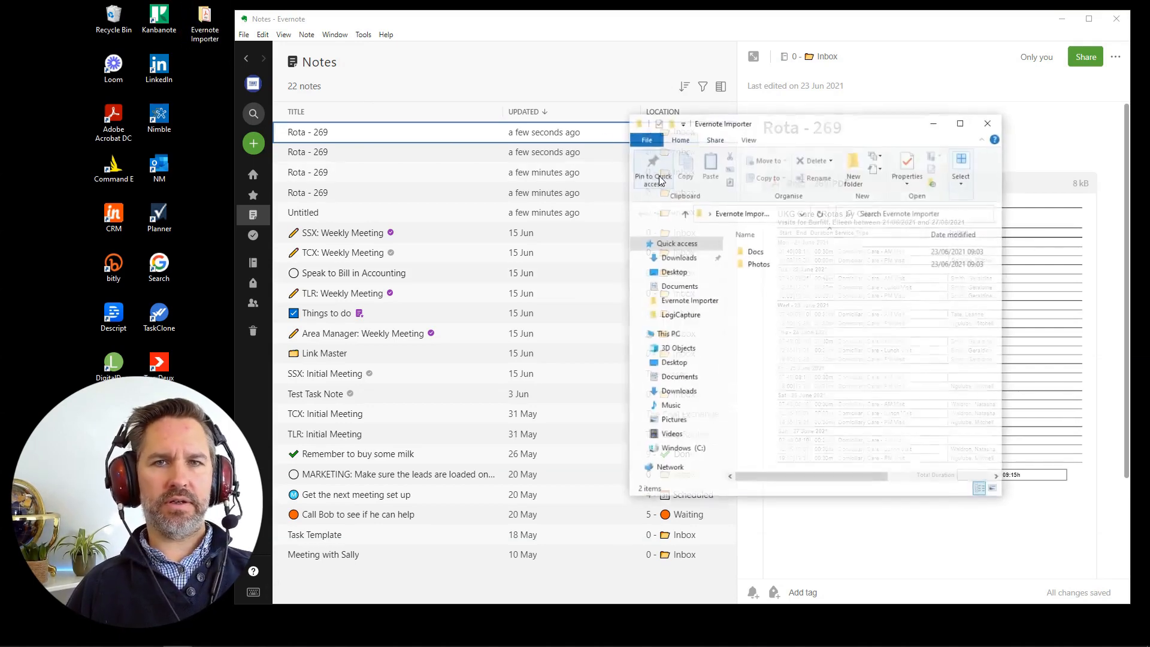
pyautogui.click(988, 124)
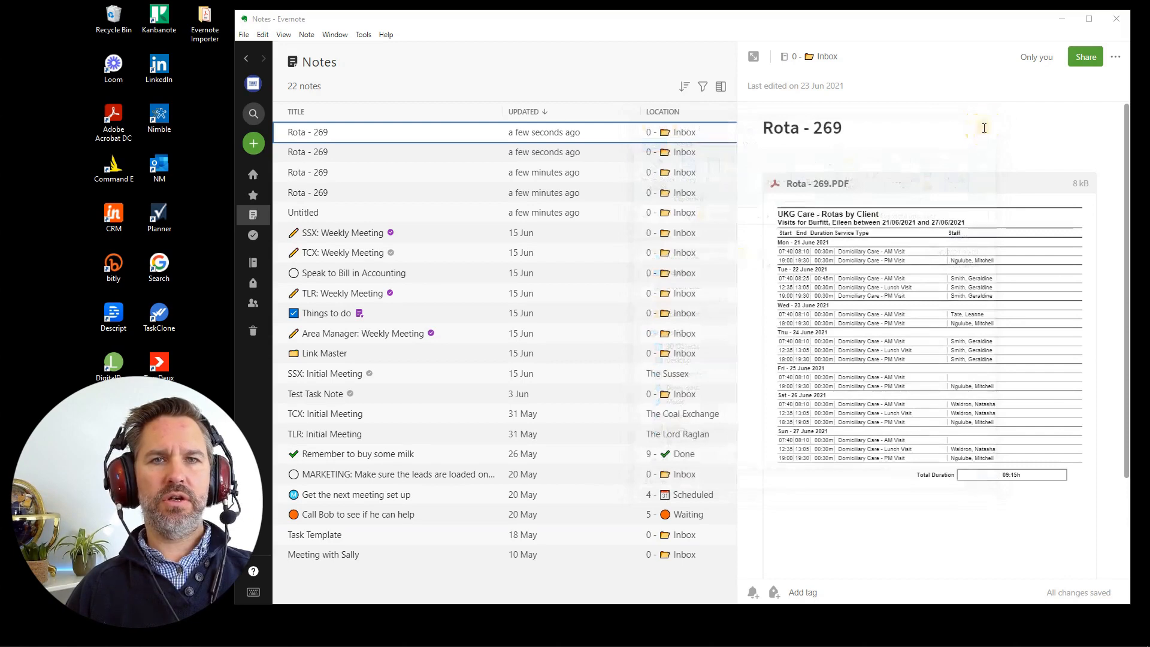